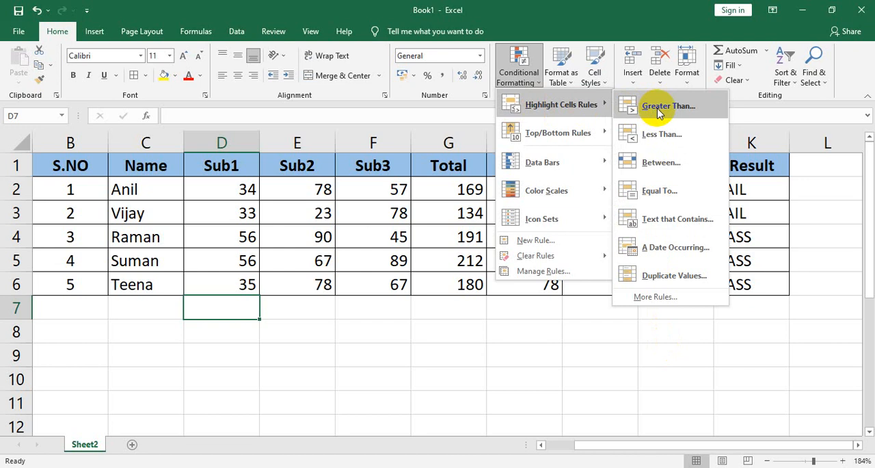
Step: Start a Greater Than highlight rule for the subject marks in D2:F6 with 35 as the threshold
click(659, 113)
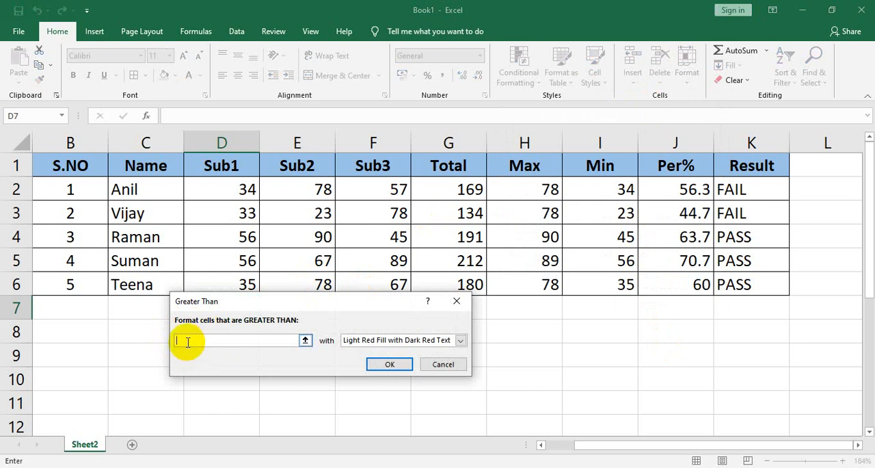
click(457, 301)
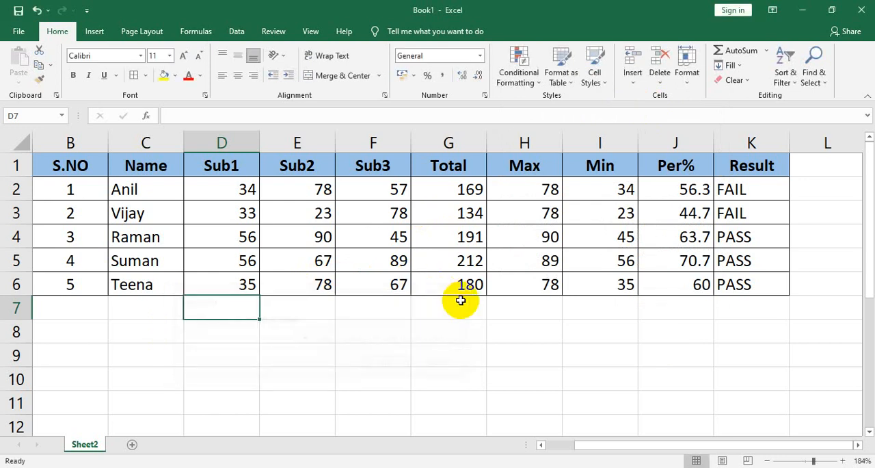
click(215, 179)
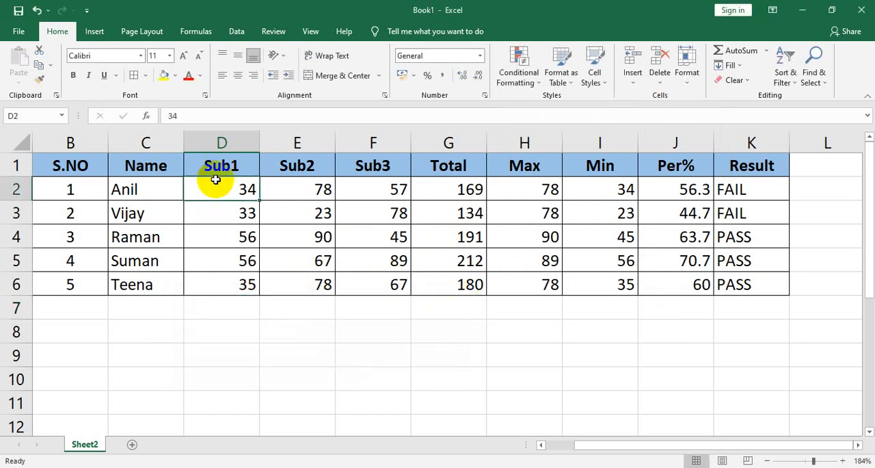
key(shift+Right)
key(shift+Right)
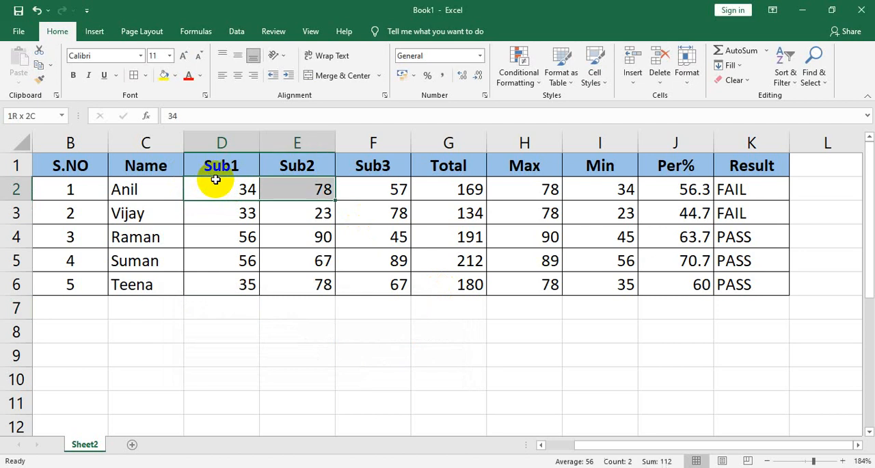
key(shift+Down)
key(shift+Down)
key(shift+Down)
key(shift+Down)
key(shift+Down)
key(shift+Up)
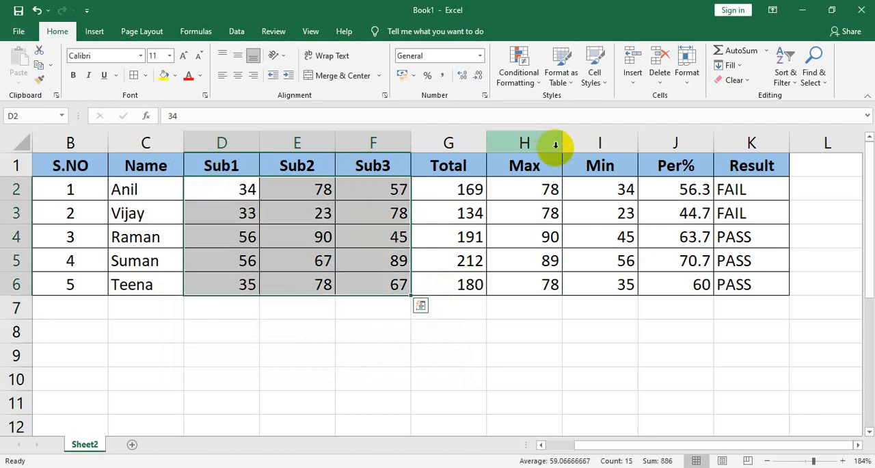
click(525, 79)
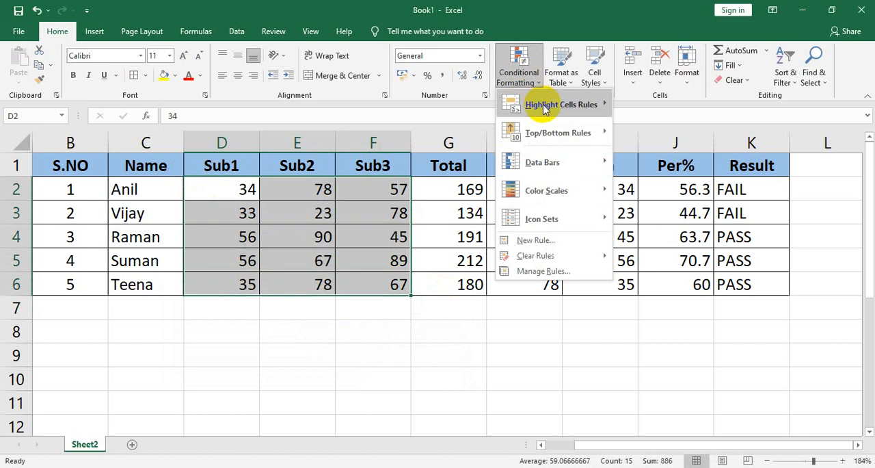
mouse_move(545, 109)
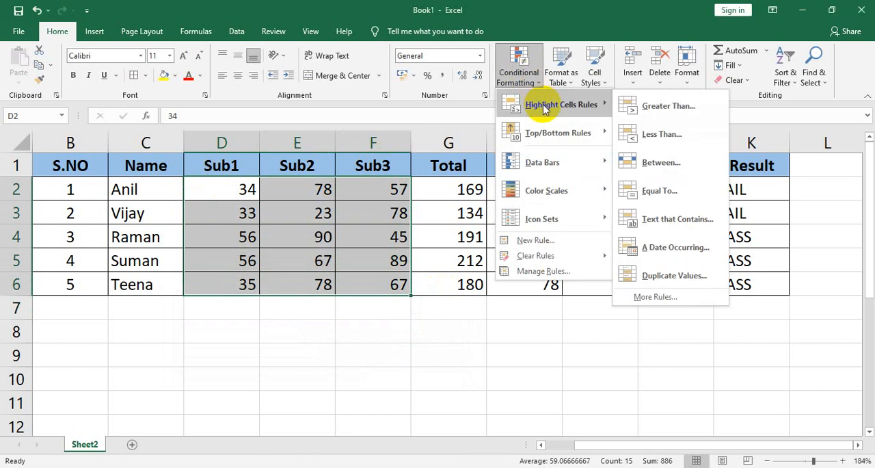
click(651, 107)
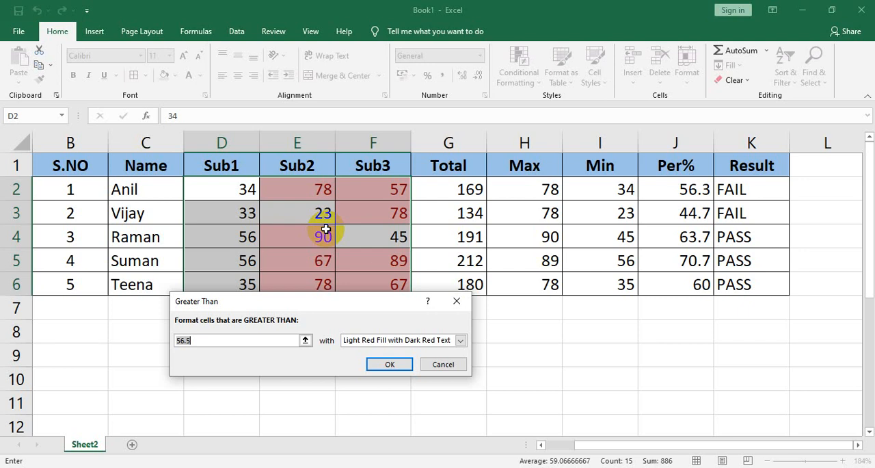
key(BackSpace)
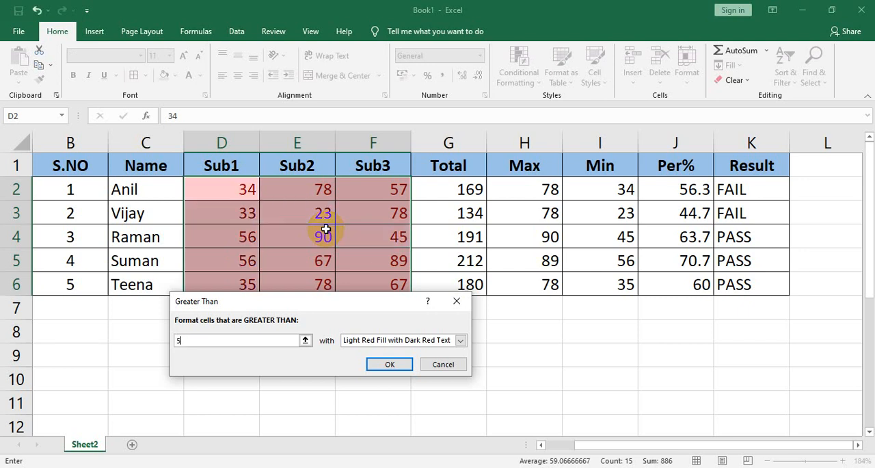
text(35)
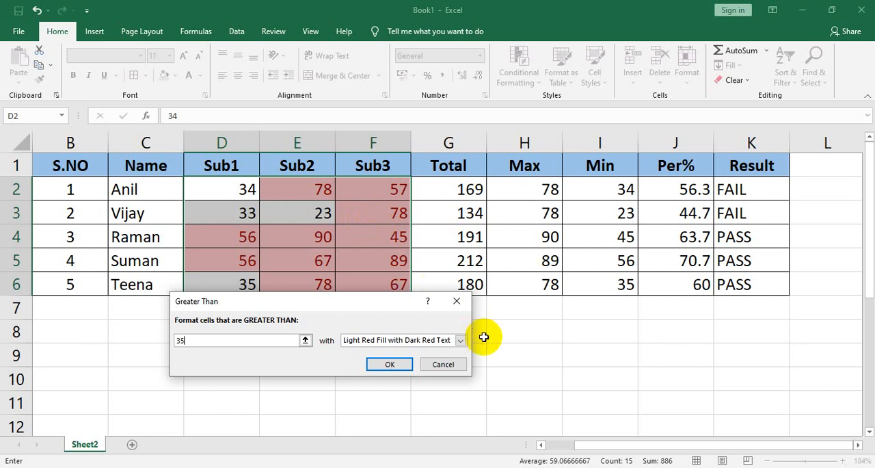
Step: Give the Greater Than rule a custom format with bold green font and apply it to the marks
click(460, 341)
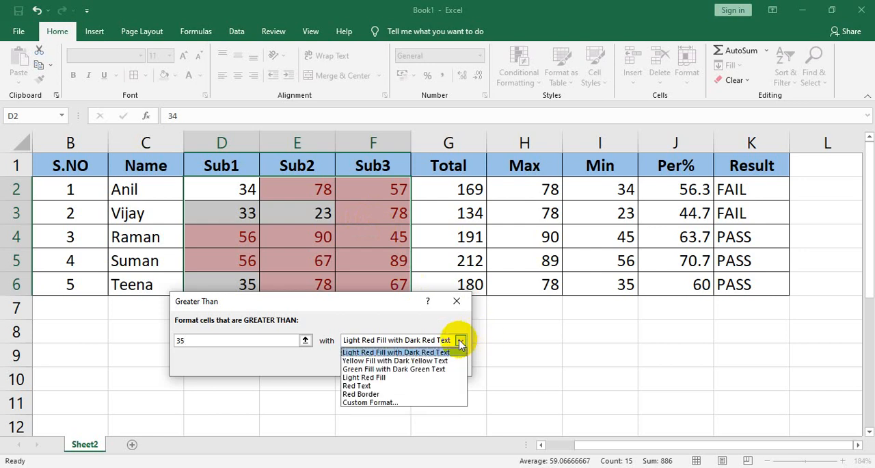
click(380, 402)
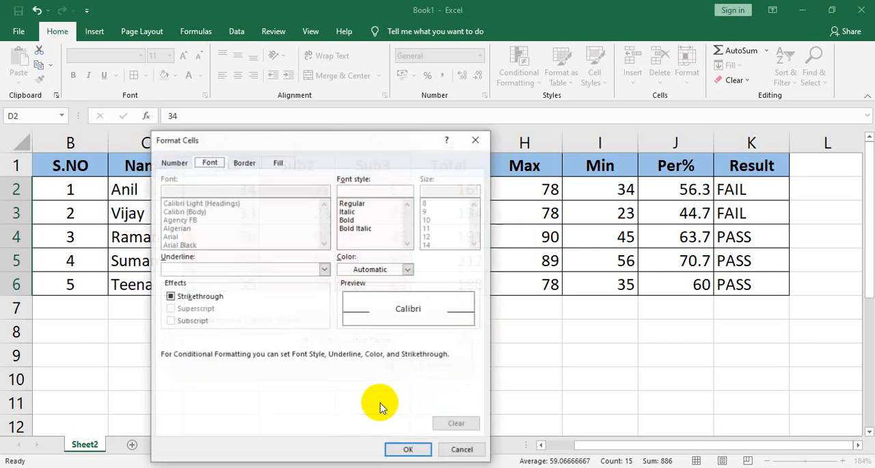
click(346, 220)
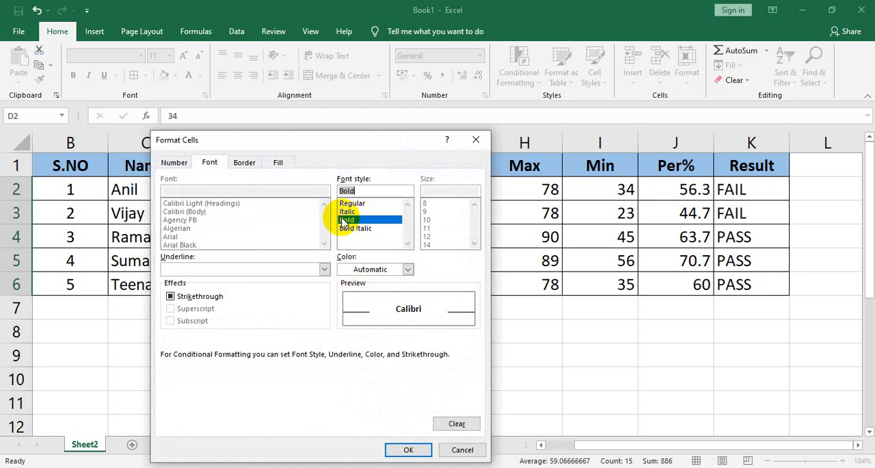
click(408, 270)
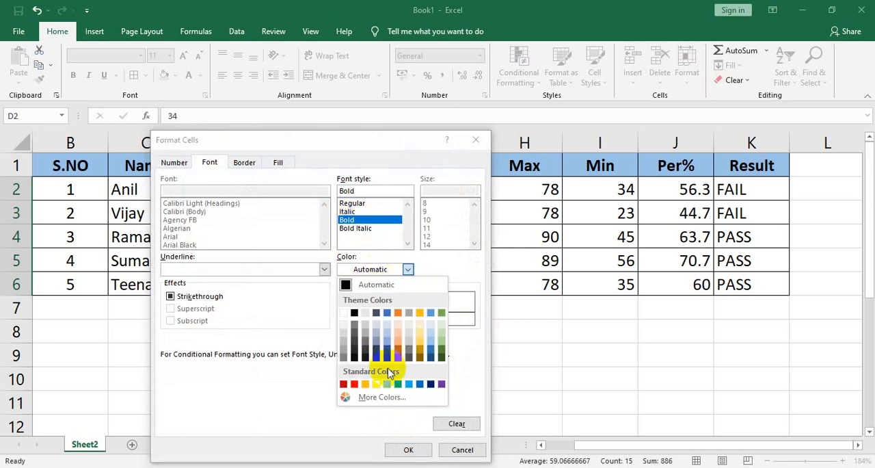
click(399, 385)
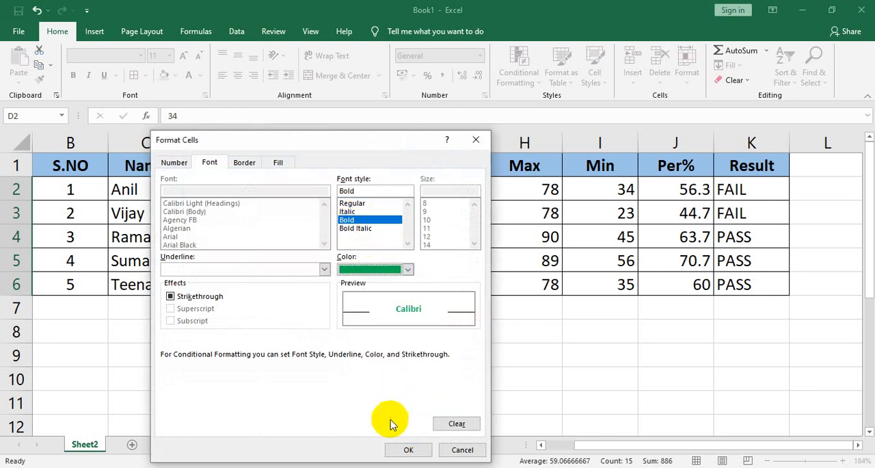
click(408, 449)
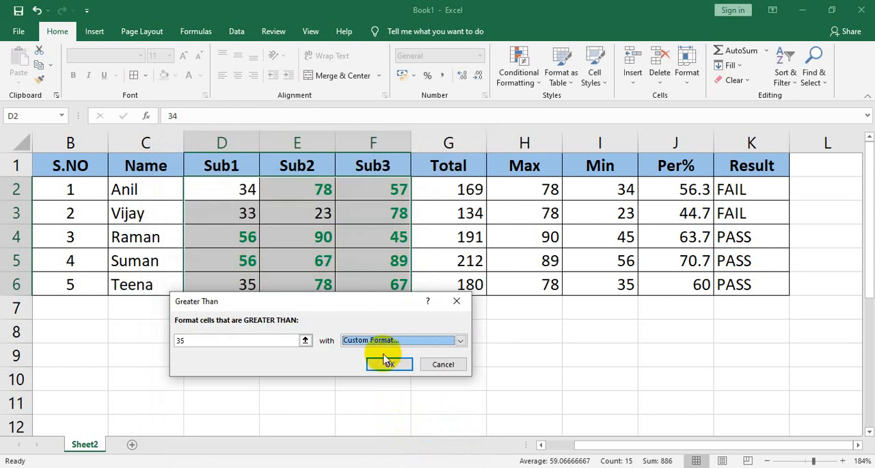
click(382, 365)
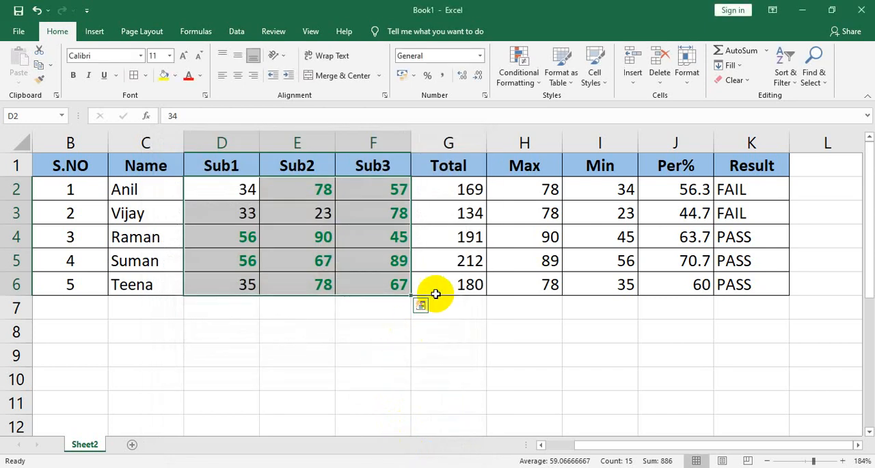
click(438, 311)
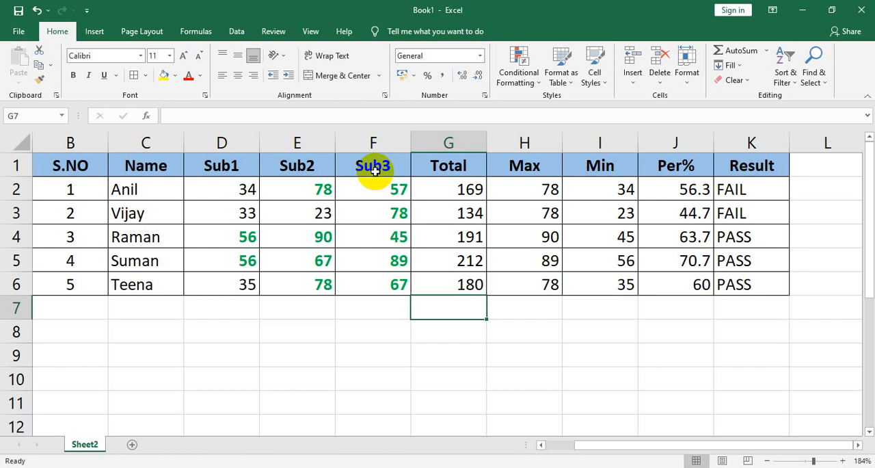
Step: Start a Less Than highlight rule for the same marks in D2:F6 with 35 as the threshold
click(235, 188)
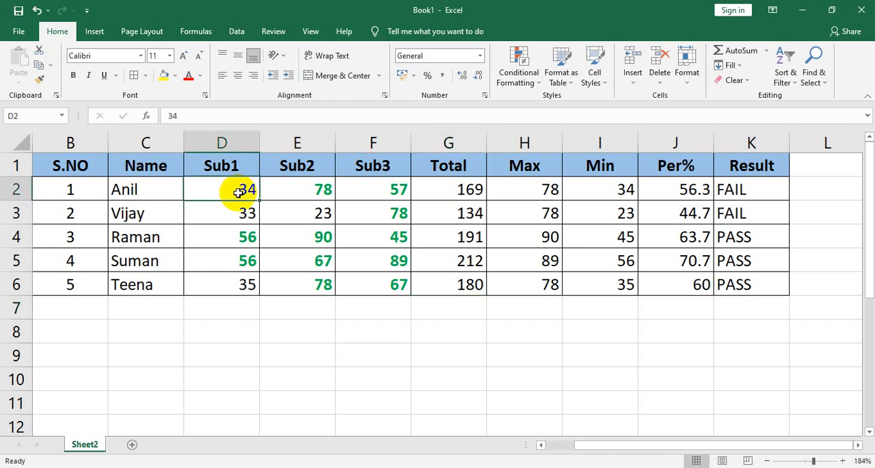
key(shift+Right)
key(shift+Down)
key(shift+Right)
key(shift+Down)
key(shift+Down)
key(shift+Down)
key(shift+Down)
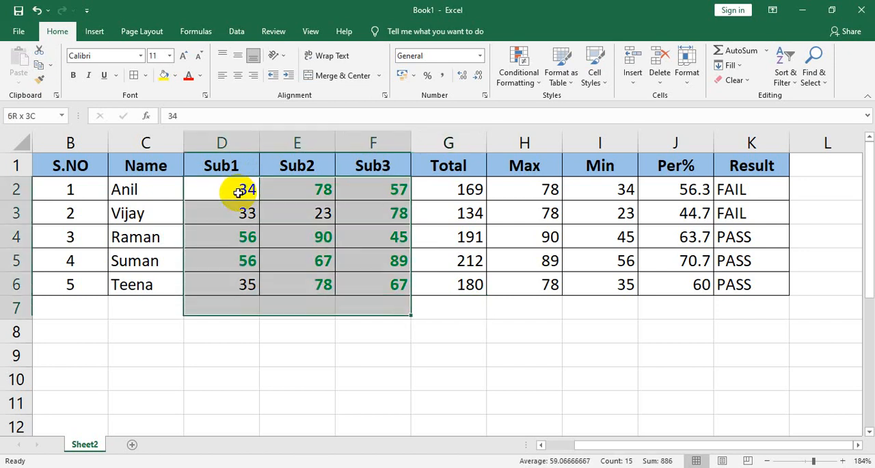
key(shift+Up)
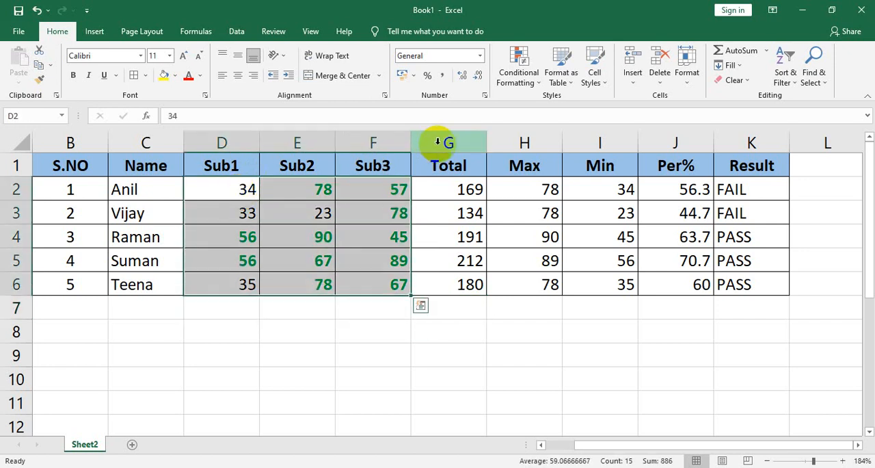
click(522, 86)
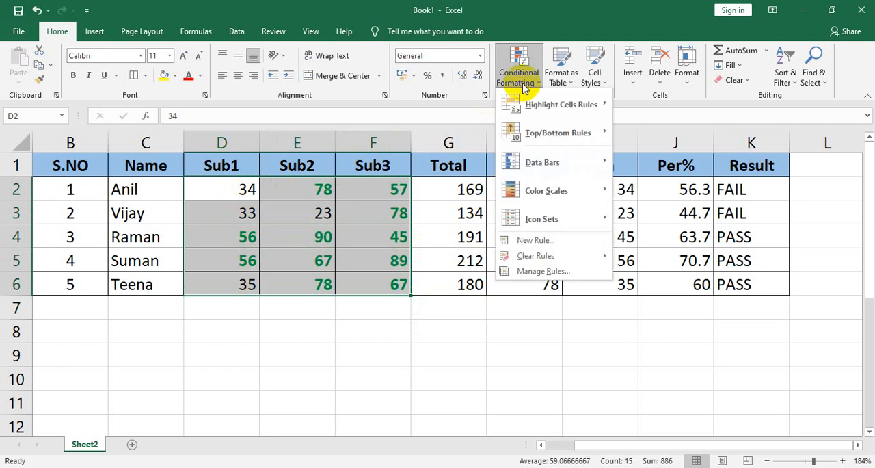
mouse_move(525, 102)
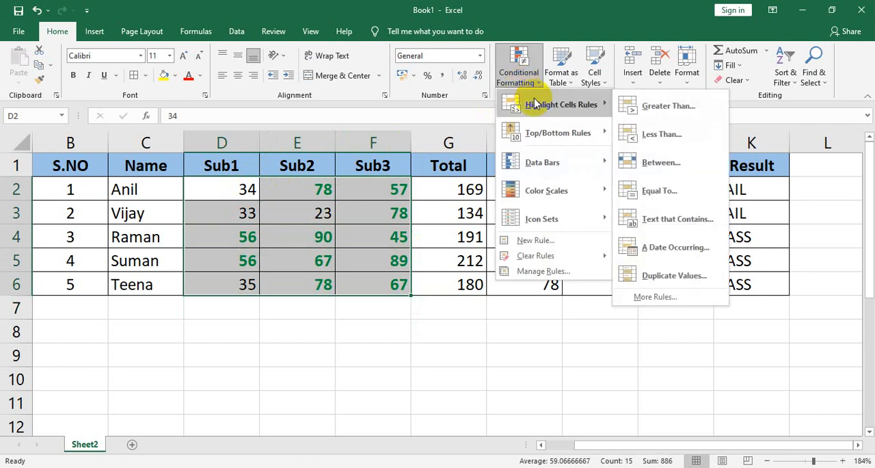
click(660, 134)
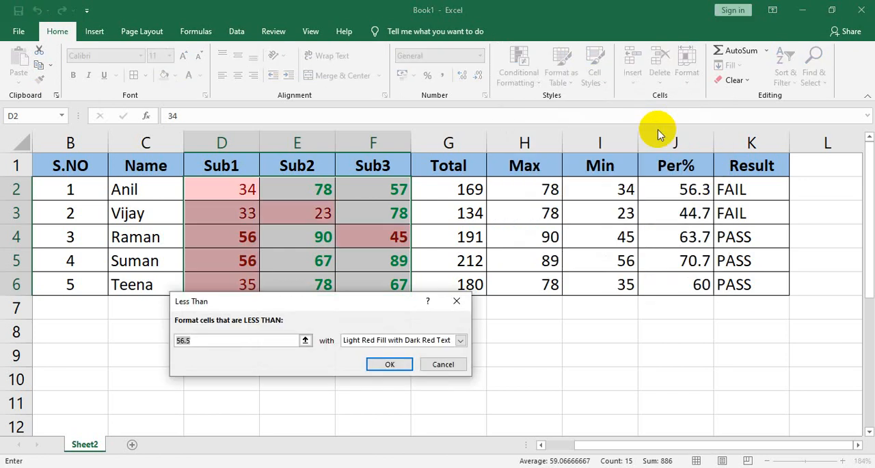
key(BackSpace)
text(35)
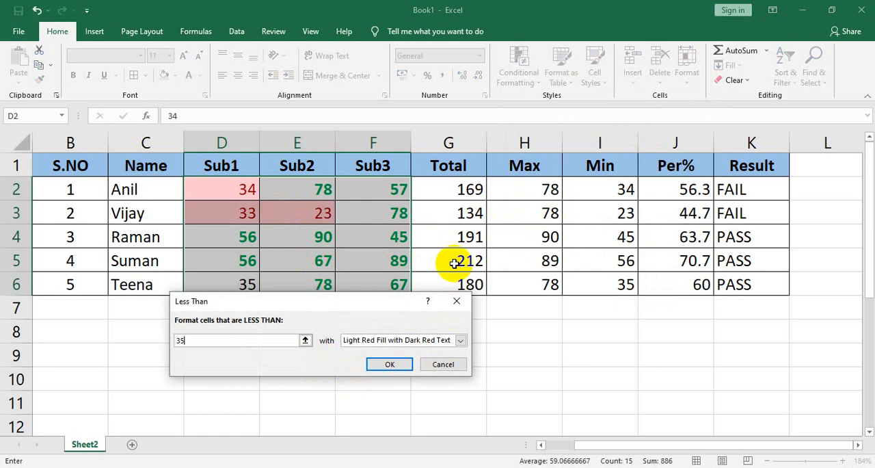
Step: Give the Less Than rule a custom format with bold red font and apply it to the marks
click(460, 341)
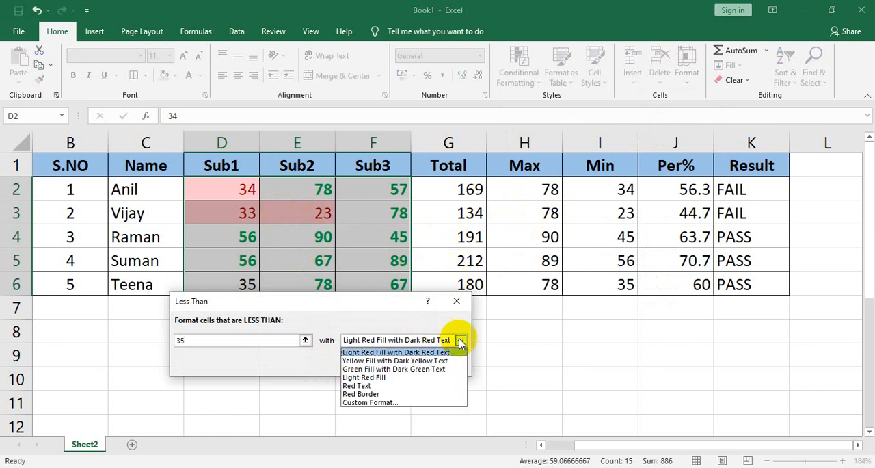
click(382, 404)
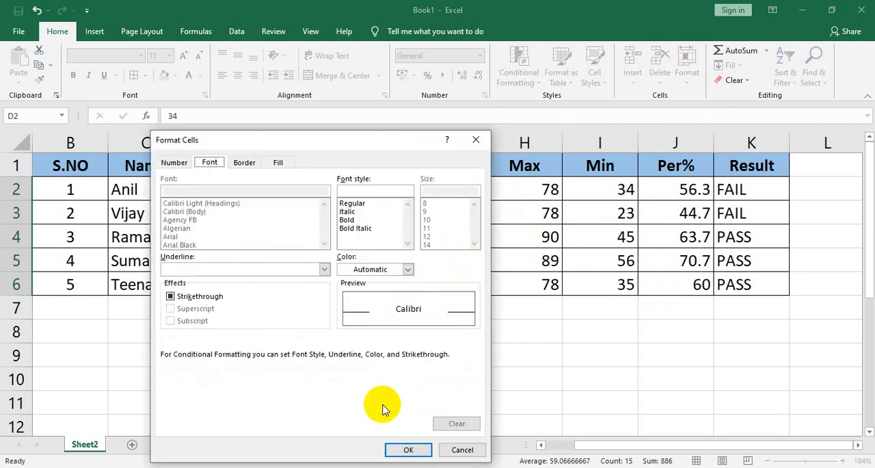
click(361, 214)
click(350, 220)
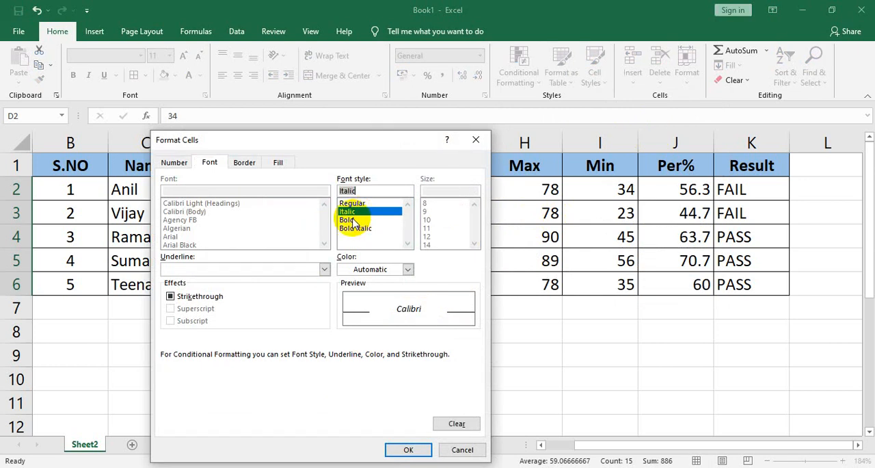
click(408, 270)
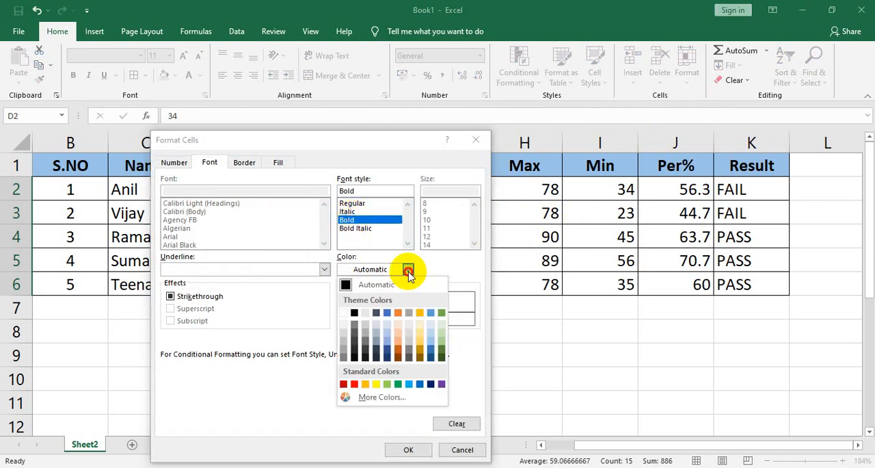
click(354, 384)
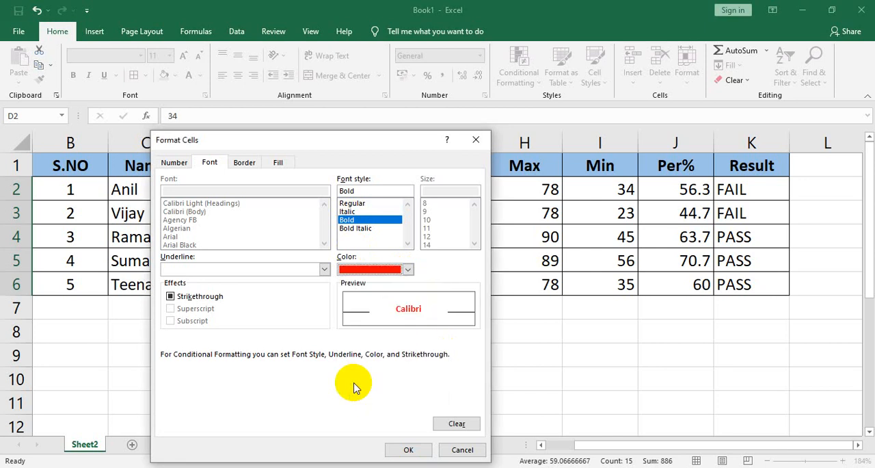
click(409, 448)
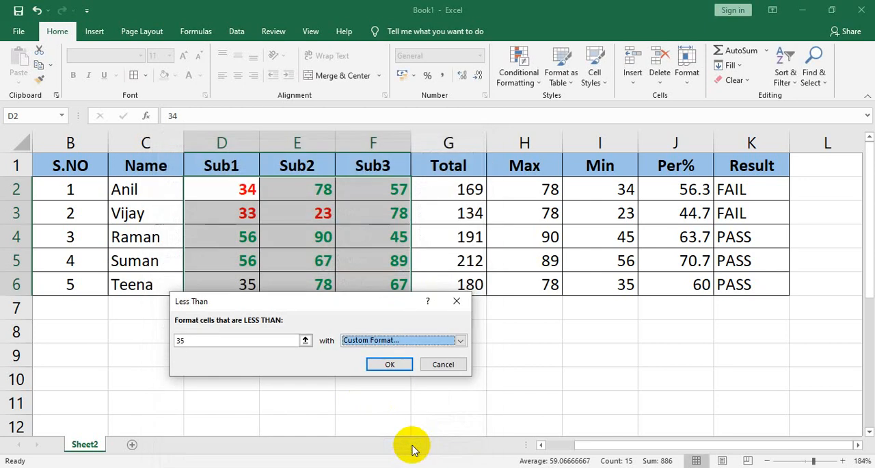
click(390, 364)
click(360, 260)
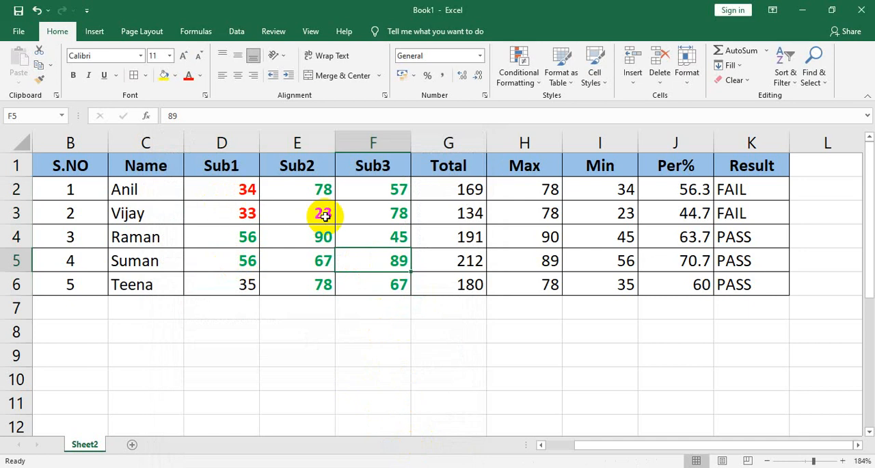
click(313, 216)
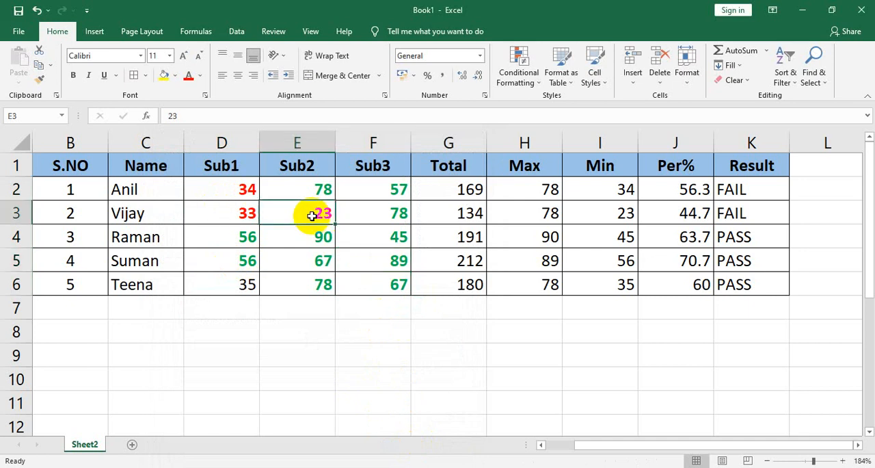
click(248, 219)
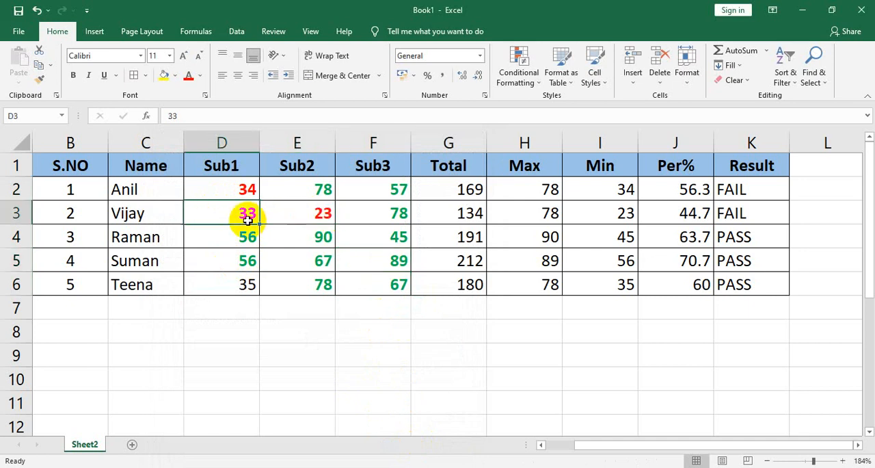
click(351, 242)
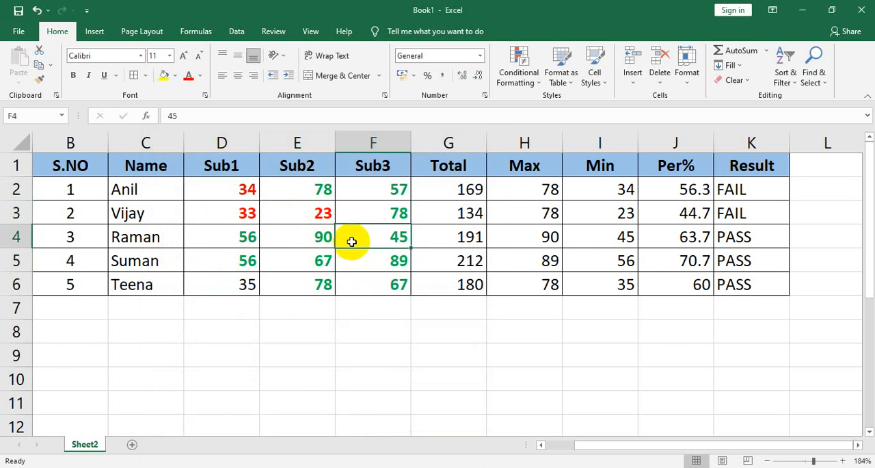
Step: Start an Equal To highlight rule for the subject marks in D2:F6 with 35 as the value
click(244, 283)
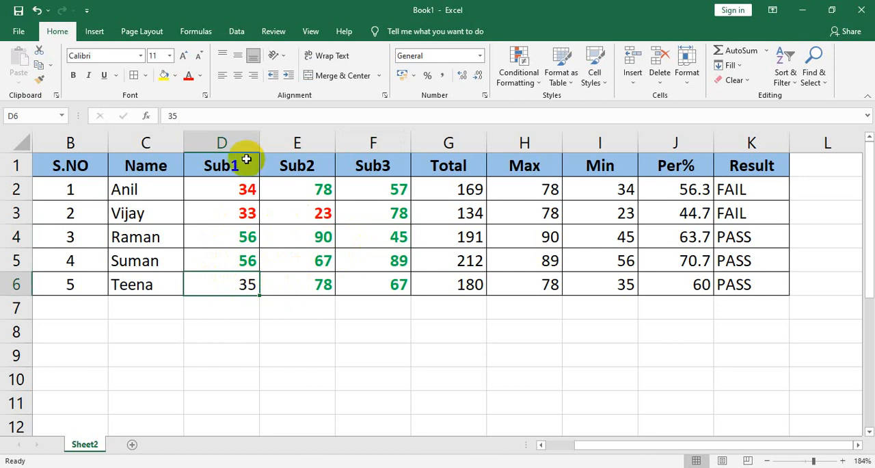
click(239, 204)
click(234, 191)
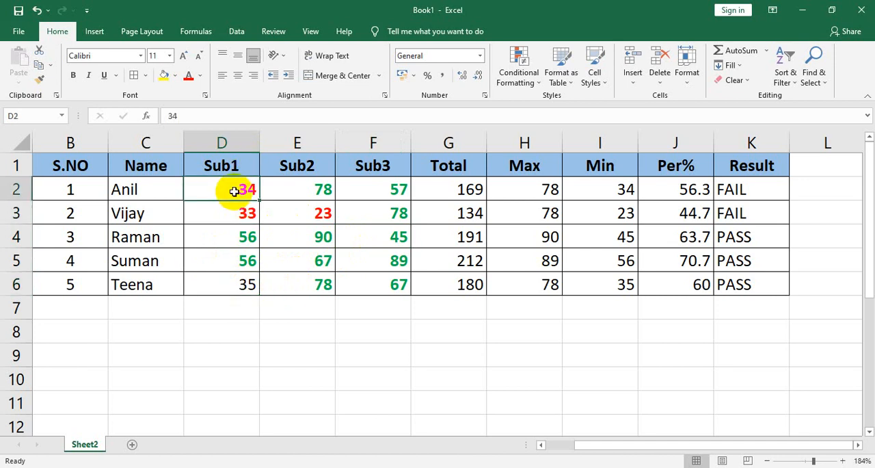
key(shift+Right)
key(shift+Right)
key(shift+Down)
key(shift+Down)
key(shift+Down)
key(shift+Down)
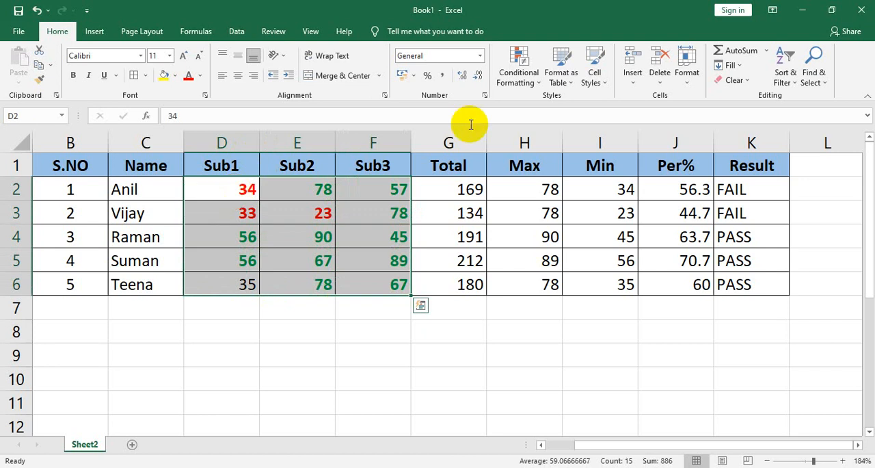
click(530, 85)
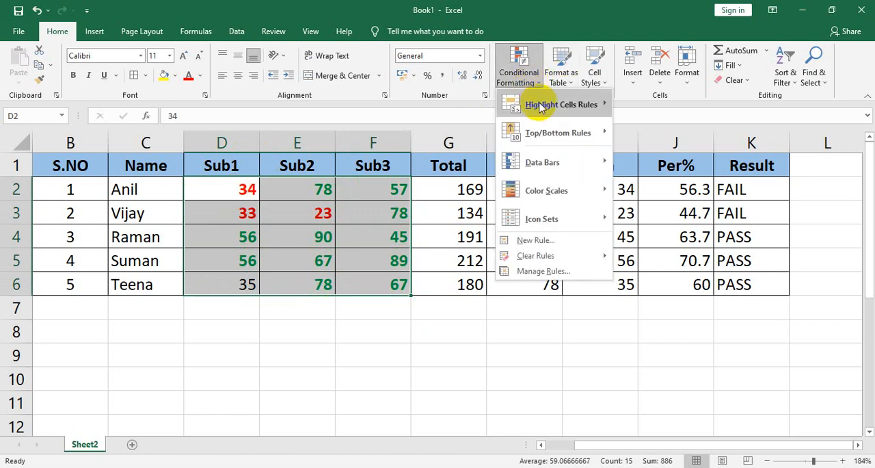
mouse_move(533, 102)
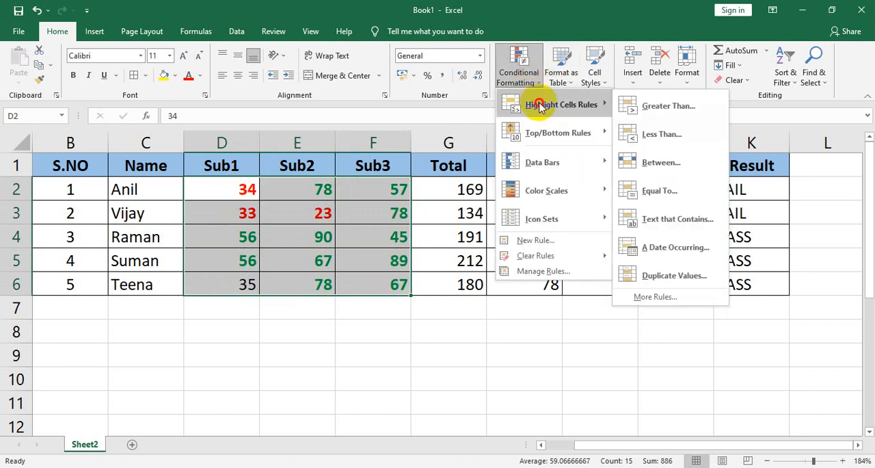
click(668, 190)
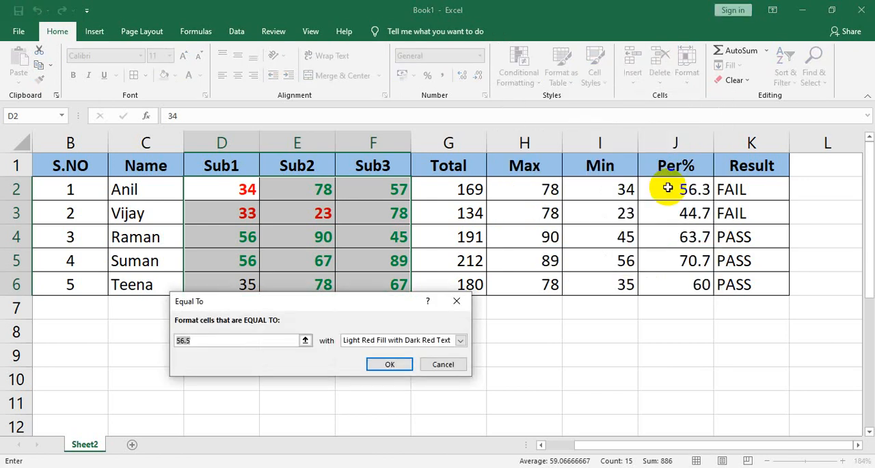
text(35)
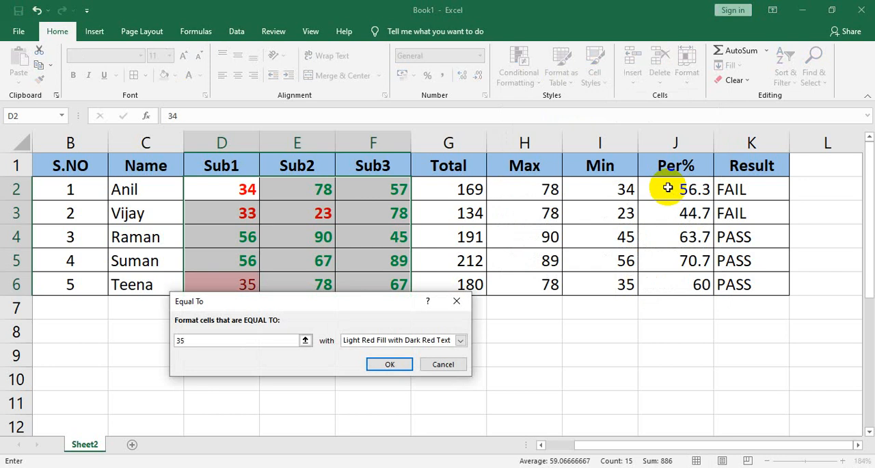
Step: Give the Equal To rule a custom format with bold purple font and apply it to the marks
click(461, 340)
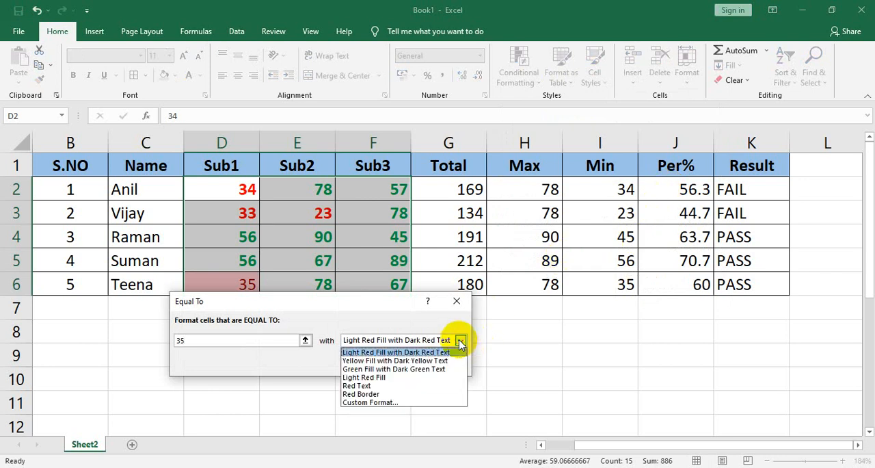
click(370, 402)
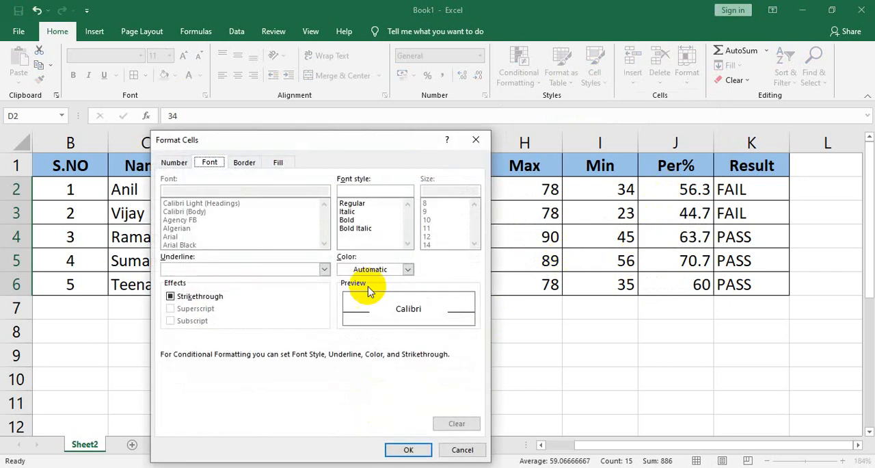
click(349, 220)
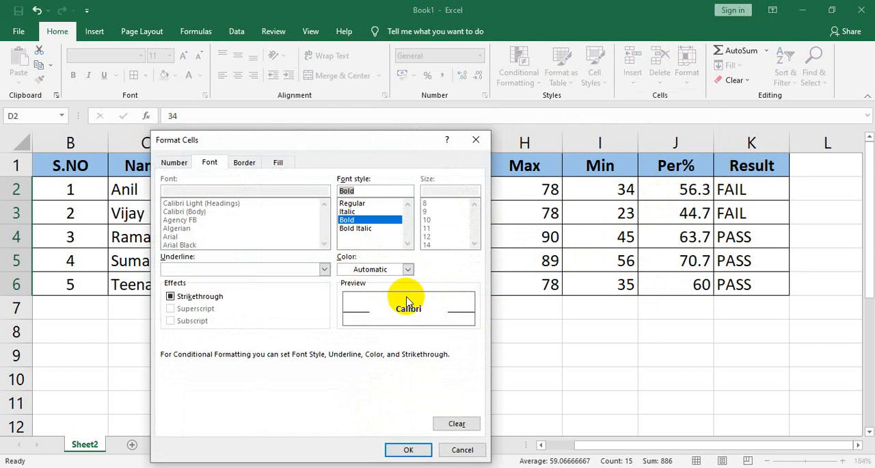
click(406, 270)
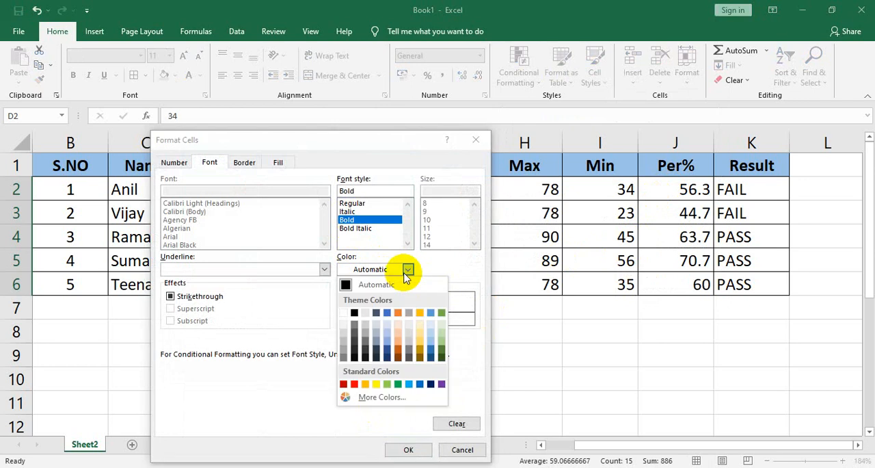
click(441, 384)
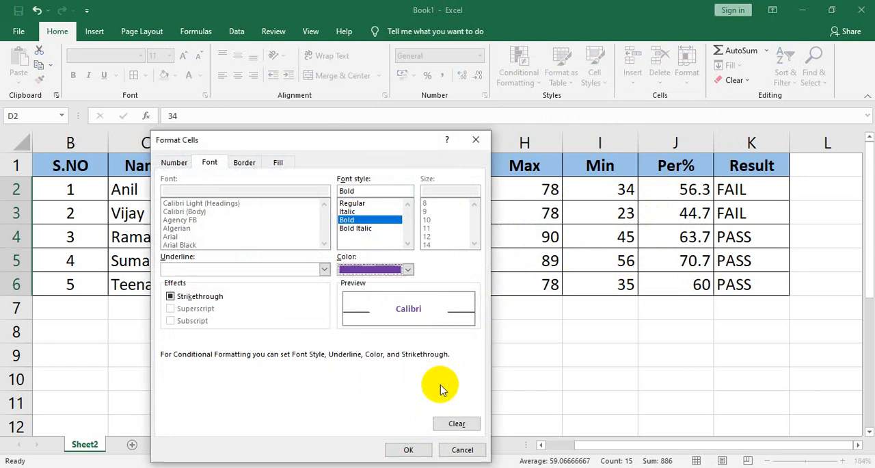
click(408, 450)
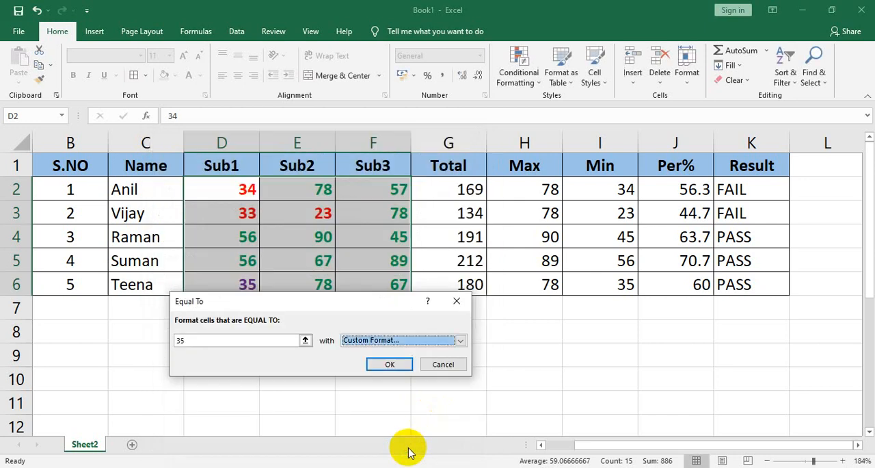
click(390, 364)
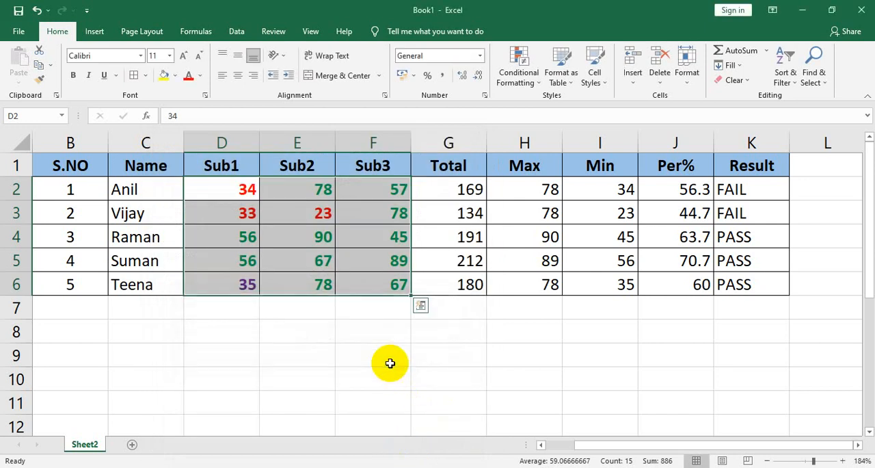
click(376, 332)
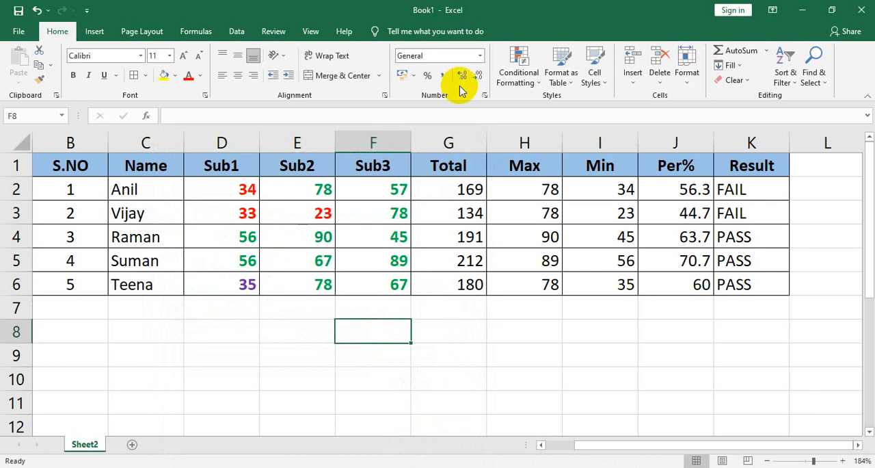
click(219, 196)
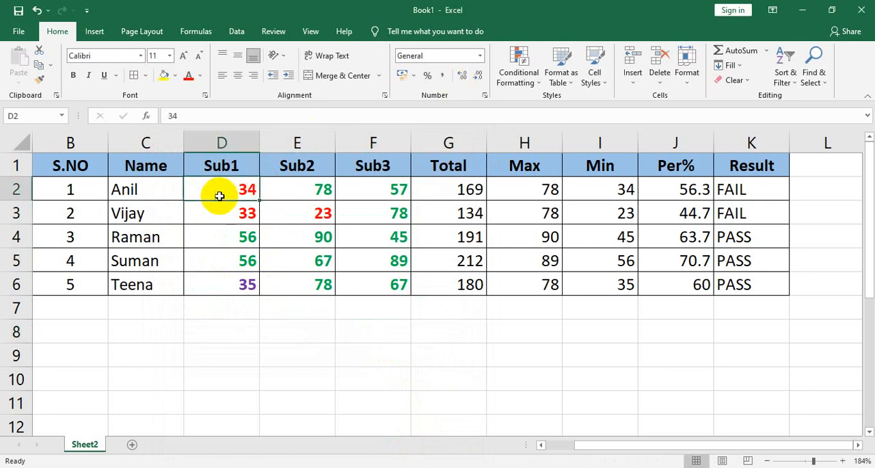
key(shift+Right)
key(shift+Right)
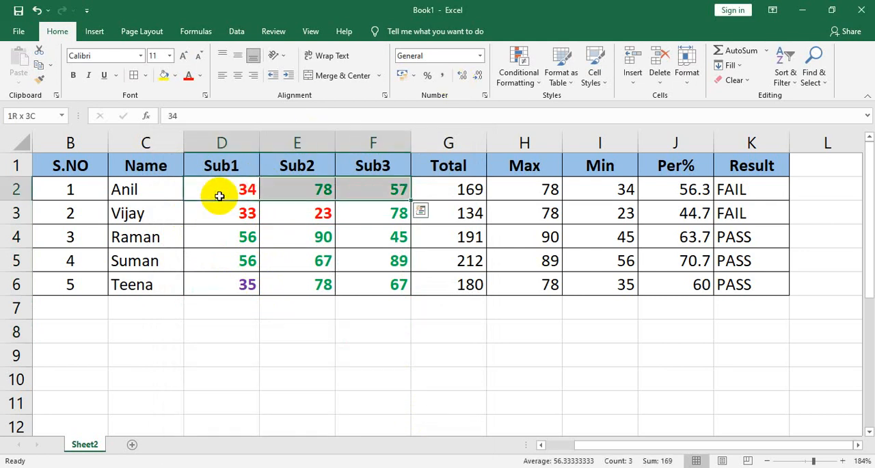
key(shift+Right)
key(shift+Left)
key(shift+Down)
key(shift+Down)
key(shift+Down)
key(shift+Down)
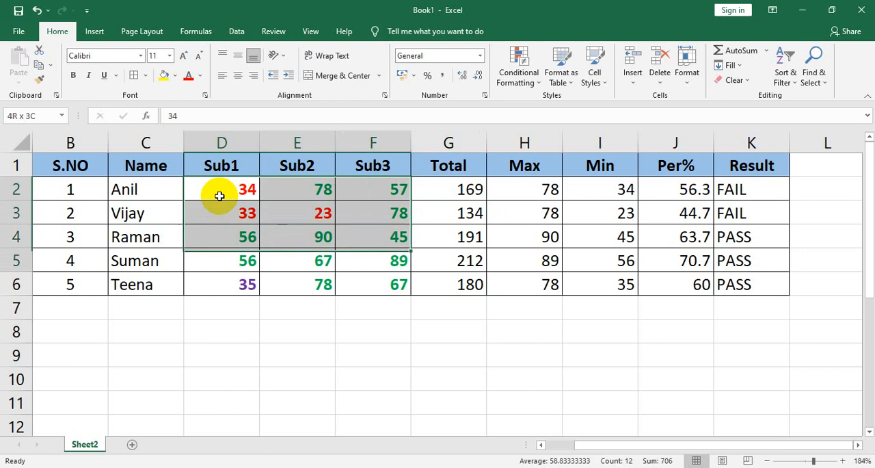
click(521, 74)
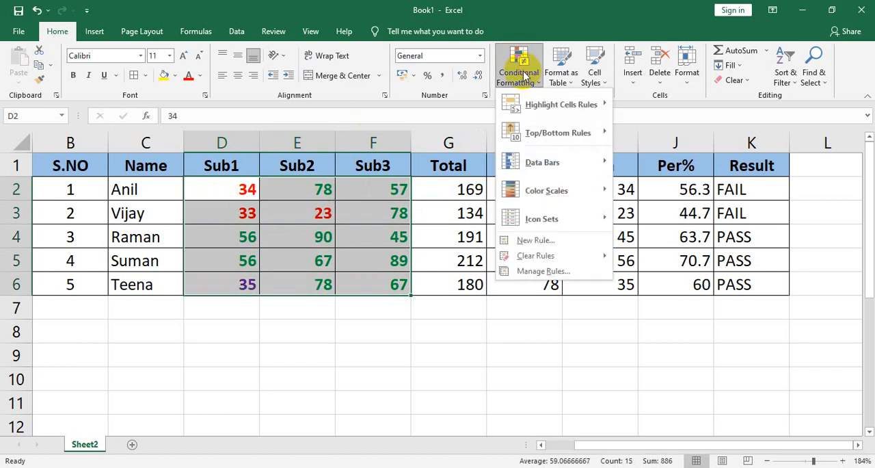
mouse_move(533, 104)
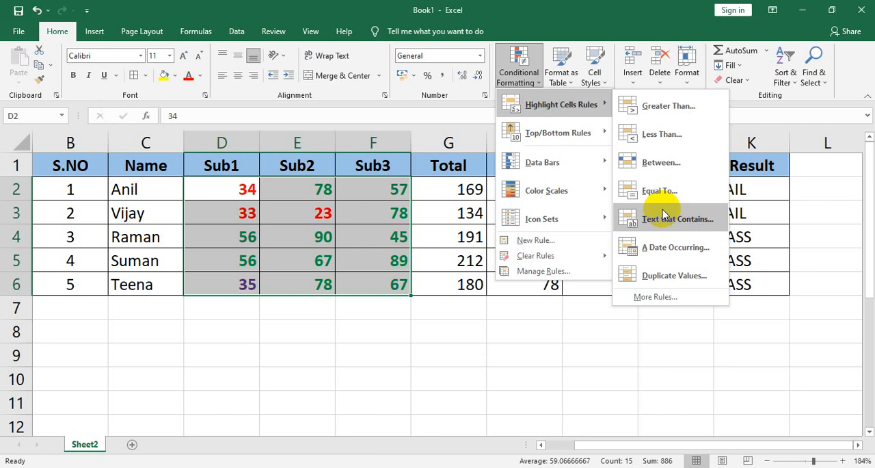
click(390, 186)
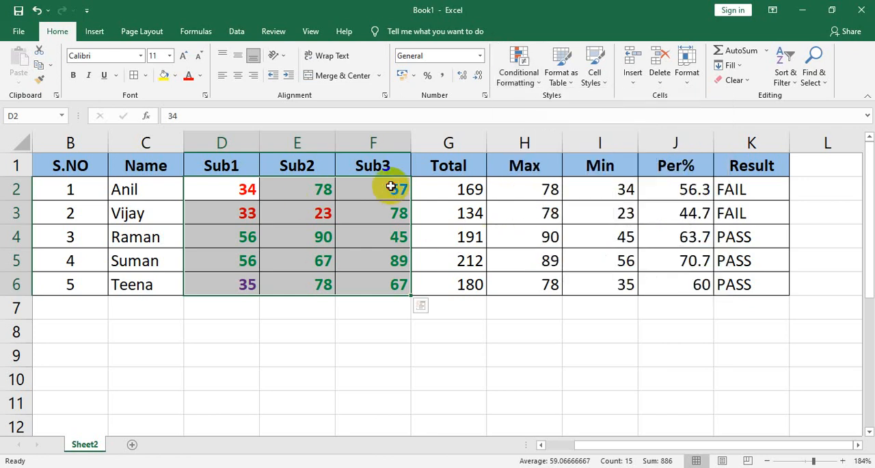
click(390, 186)
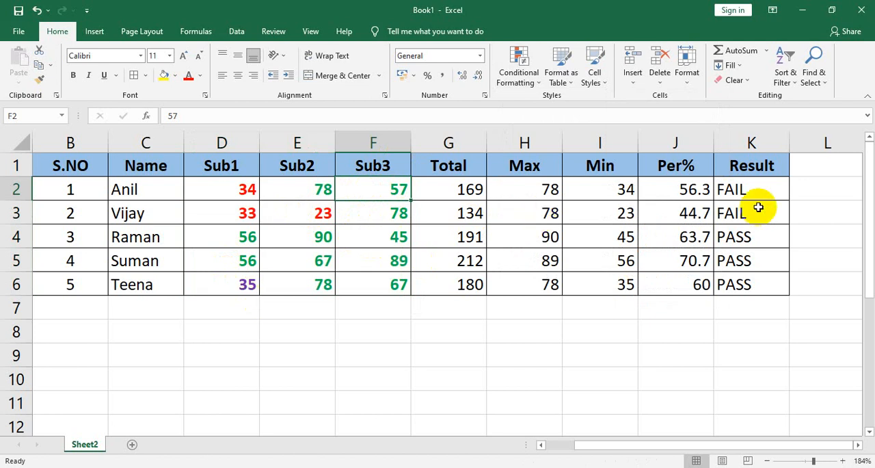
Step: Start a Text That Contains highlight rule for the Result cells K2:K6 with the text Fail
click(739, 140)
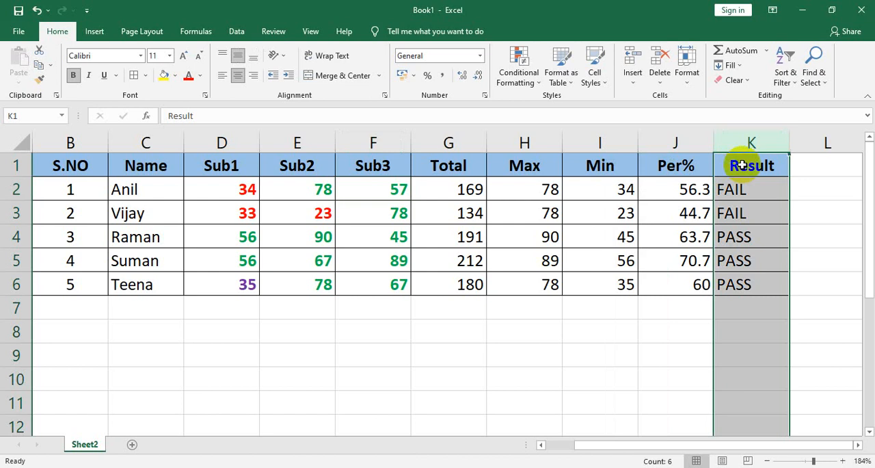
click(743, 168)
click(741, 188)
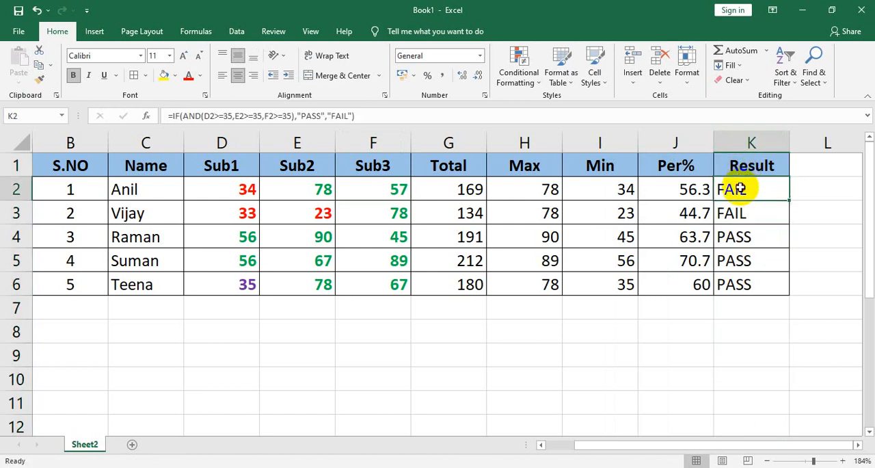
key(shift+Down)
key(shift+Down)
key(shift+Down)
key(shift+Down)
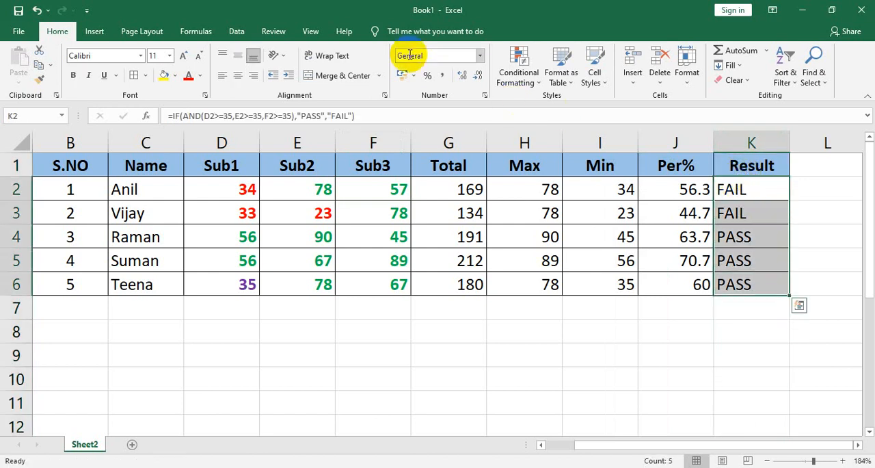
click(517, 63)
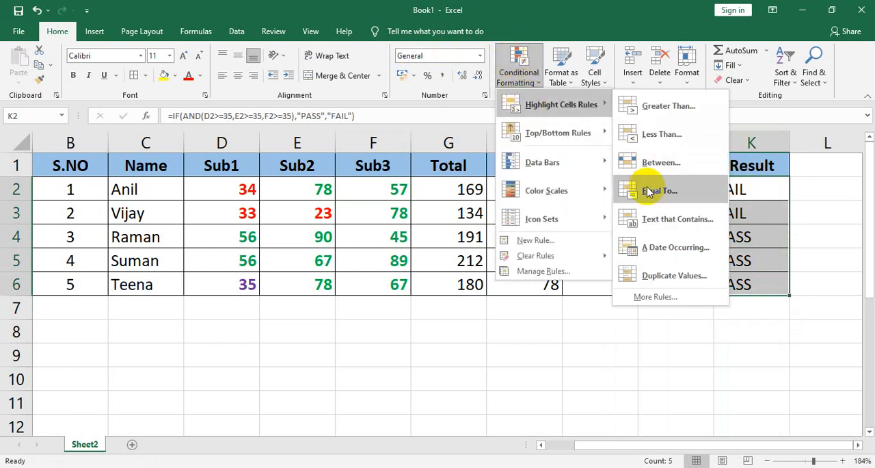
click(660, 217)
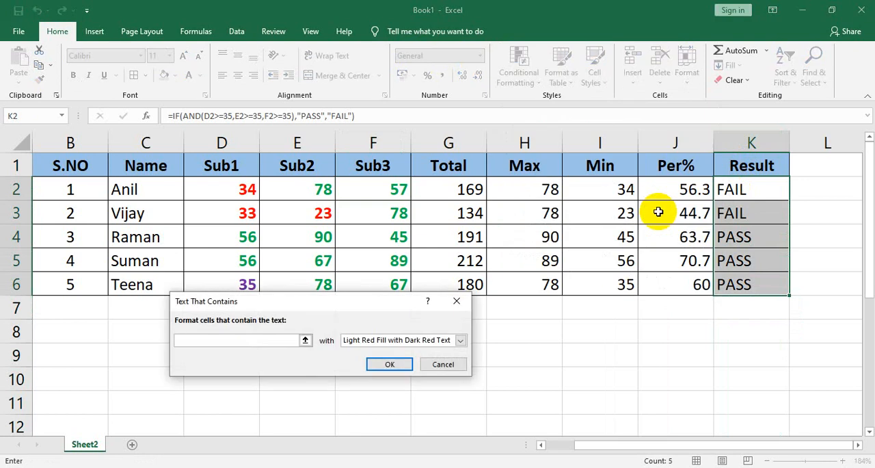
text(Fail)
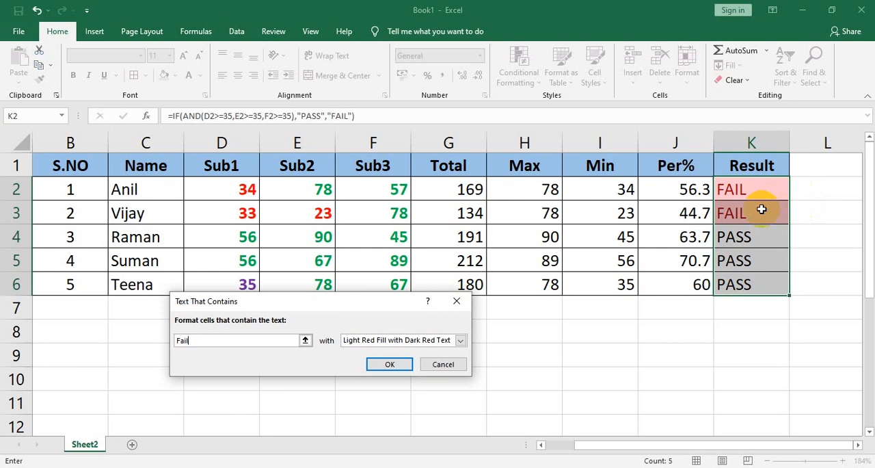
Step: Give the Text That Contains rule a custom format with bold red font and apply it to the results
click(460, 339)
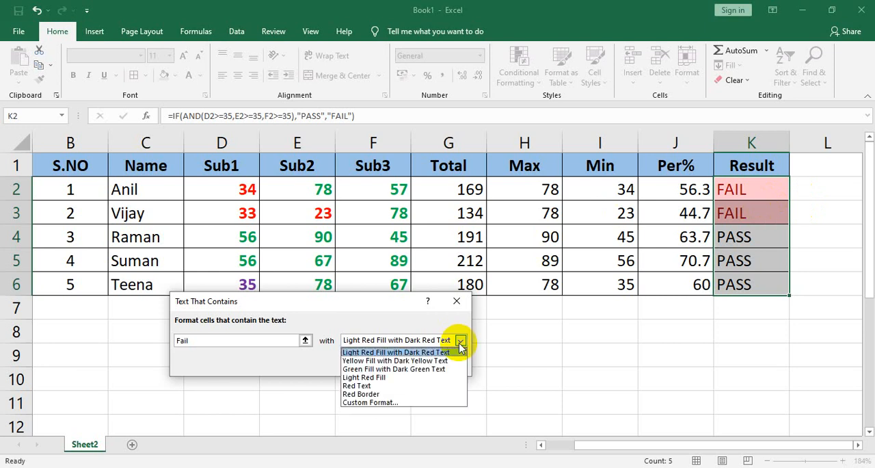
click(362, 402)
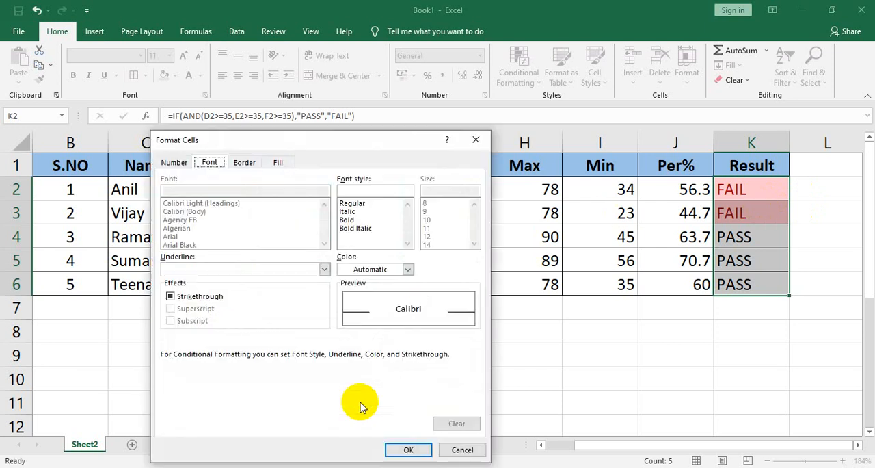
click(348, 220)
click(408, 269)
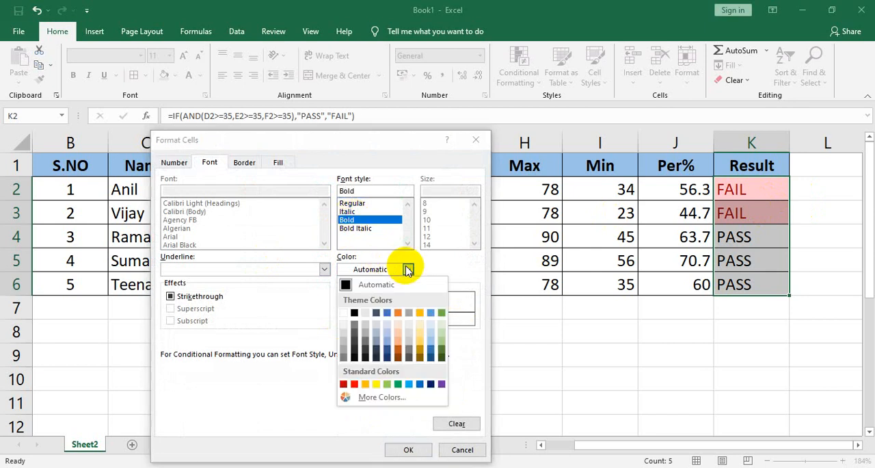
click(355, 384)
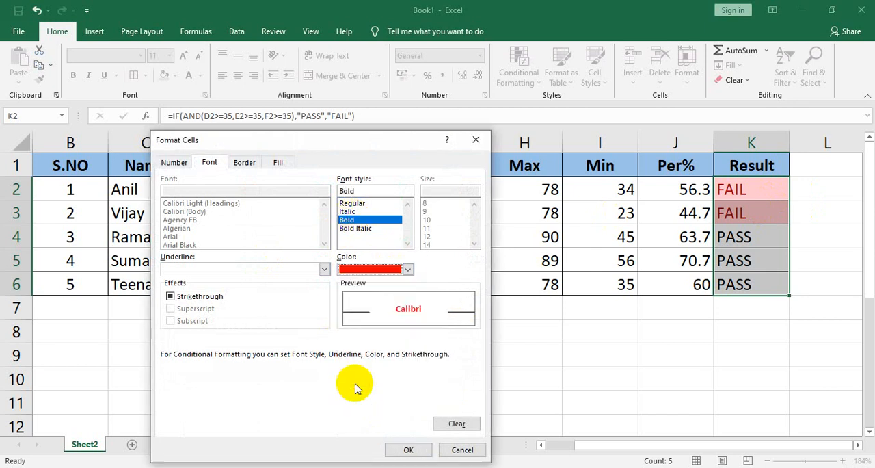
click(408, 449)
click(389, 364)
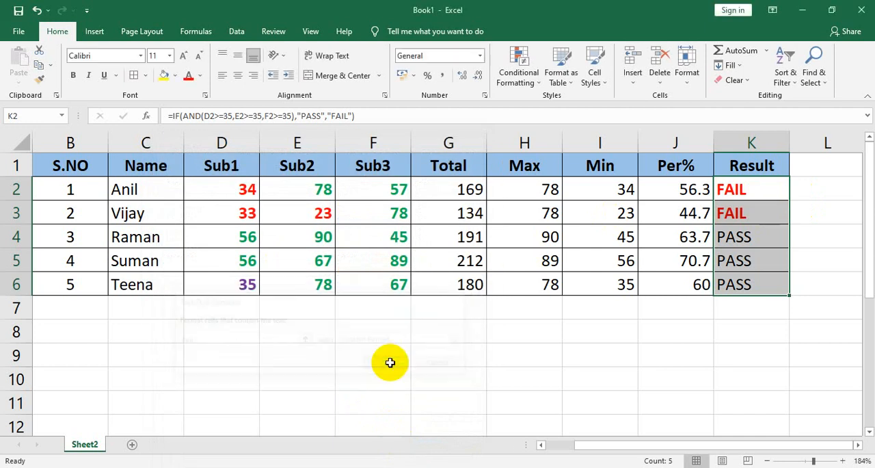
click(644, 276)
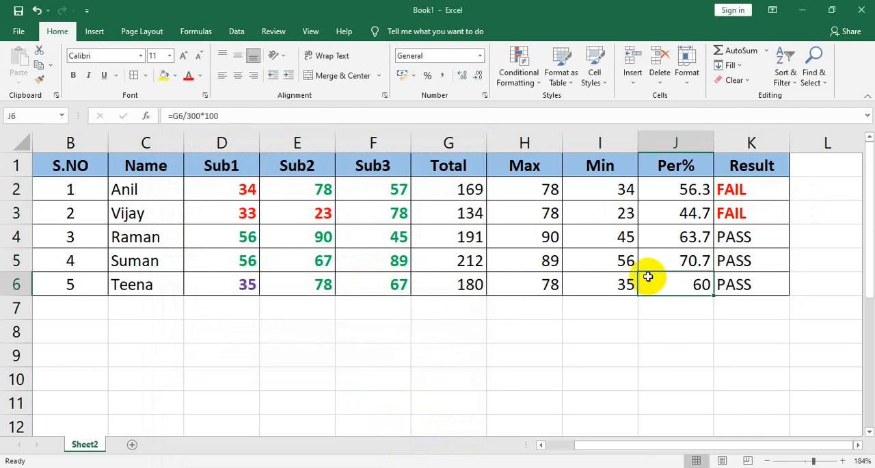
Step: Start a Text That Contains highlight rule for the Result cells K2:K6 with the text pass
click(743, 188)
drag(744, 189, 748, 280)
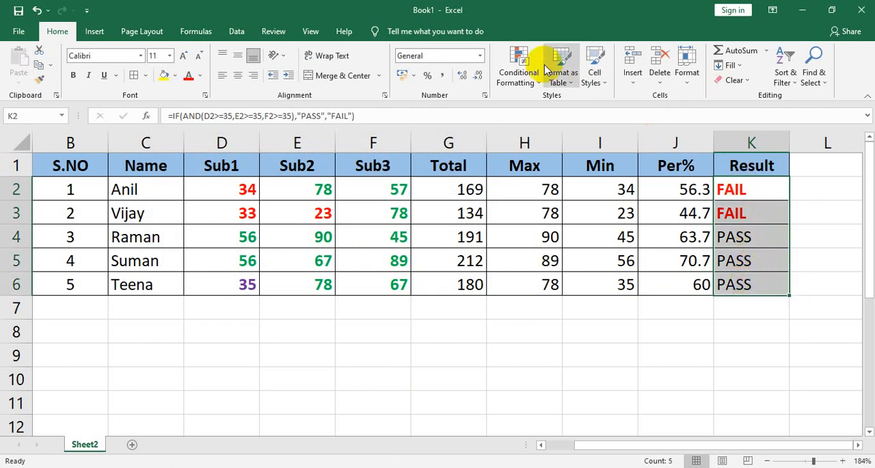
click(518, 68)
mouse_move(548, 117)
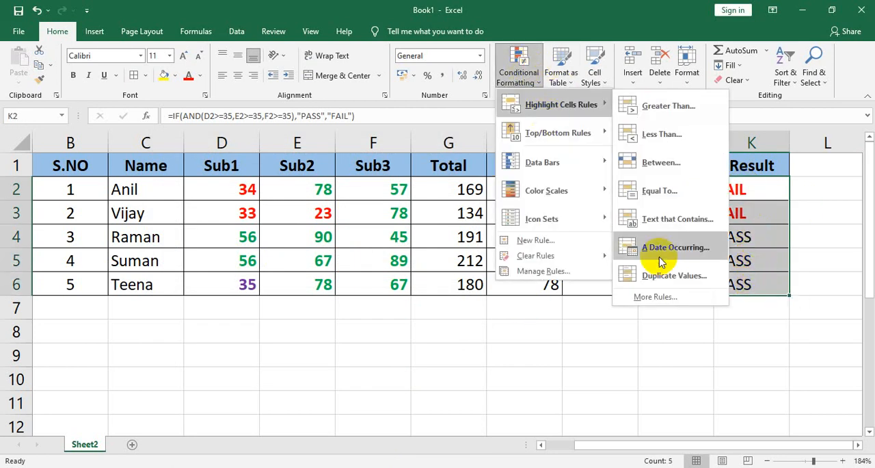
click(655, 219)
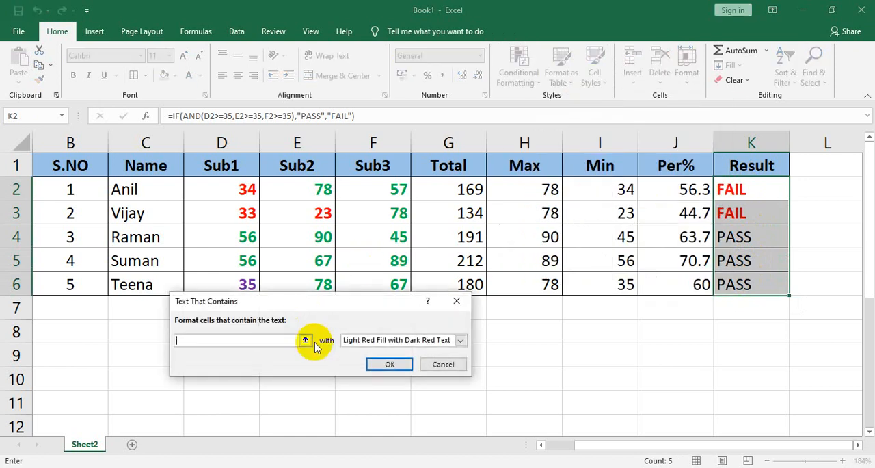
text(pass)
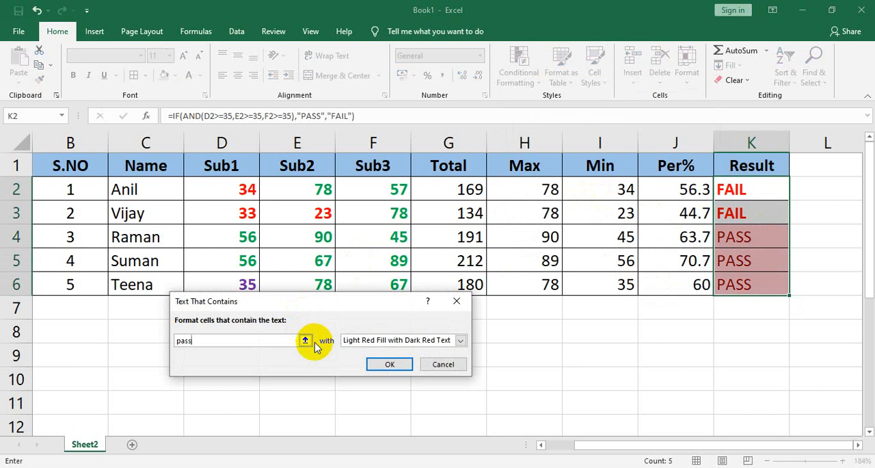
Step: Give the Text That Contains rule for pass a custom format with bold green font and apply it to the results
click(461, 340)
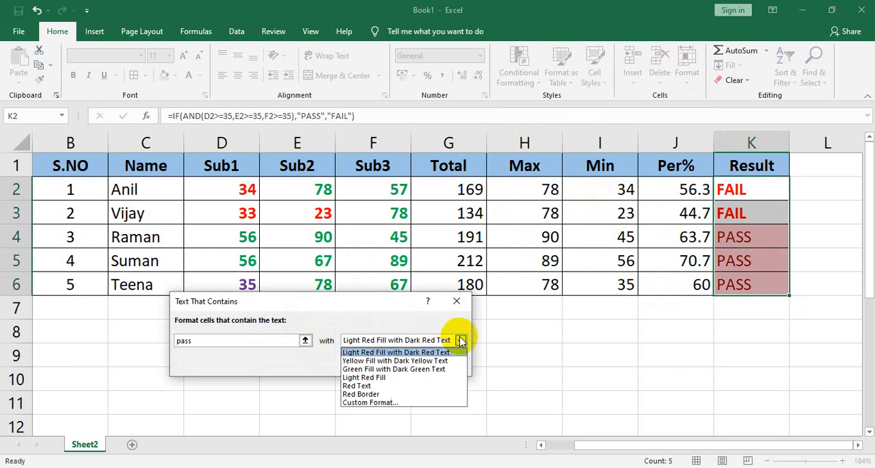
click(359, 403)
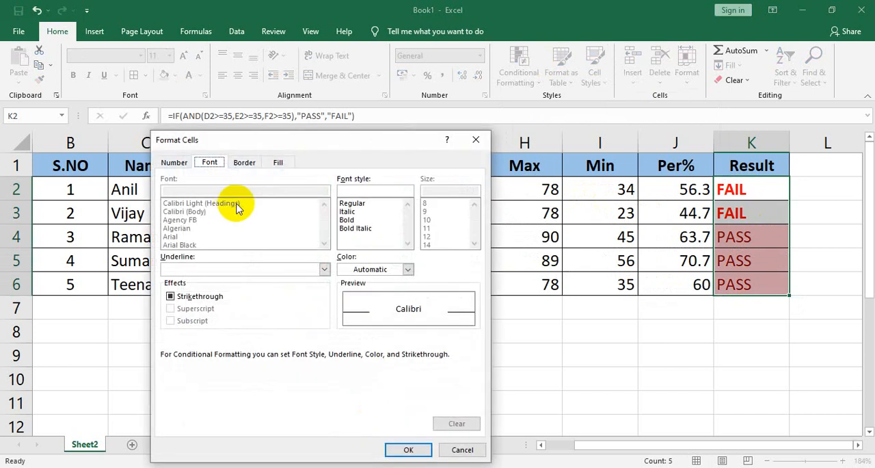
click(357, 220)
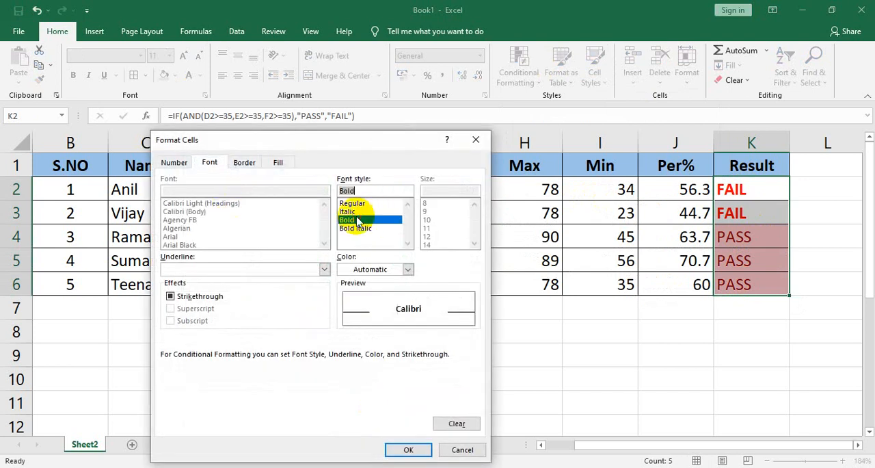
click(408, 269)
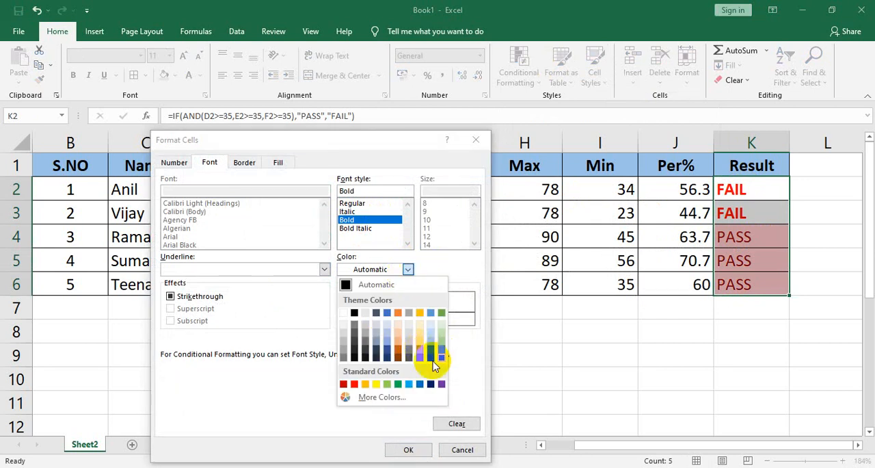
click(398, 384)
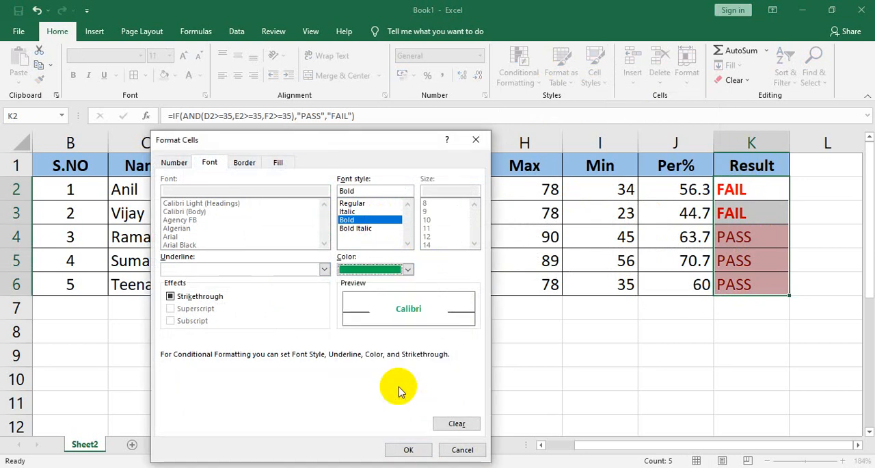
click(408, 450)
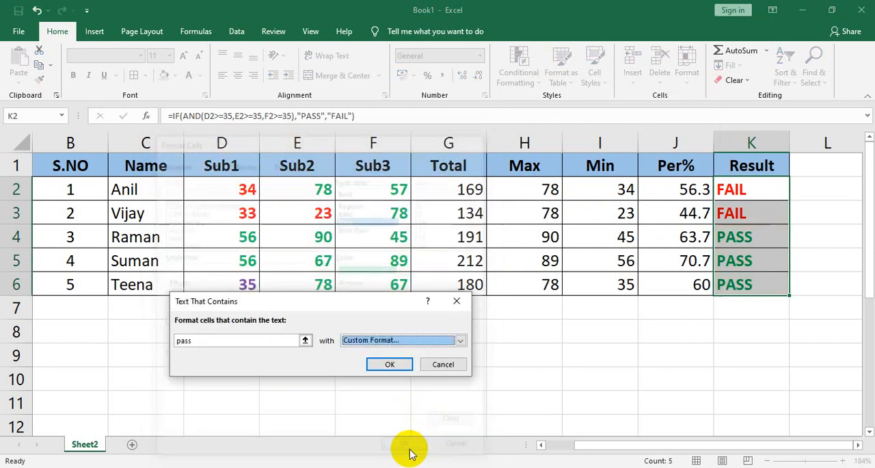
click(387, 364)
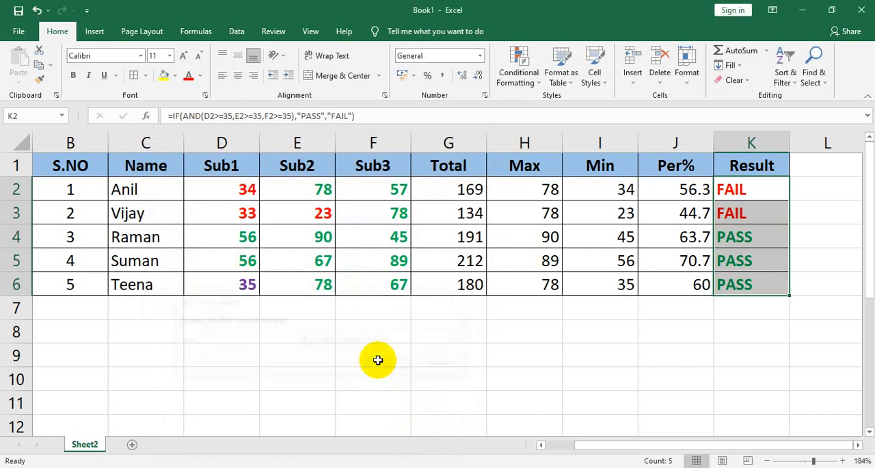
click(545, 293)
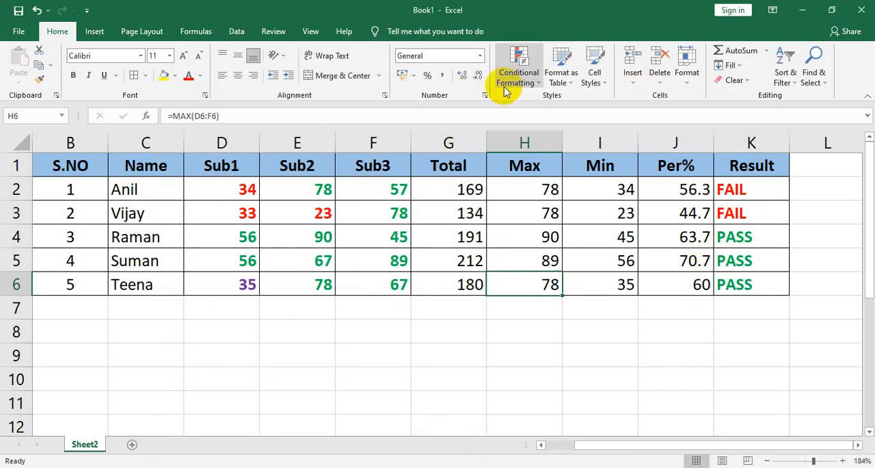
click(536, 84)
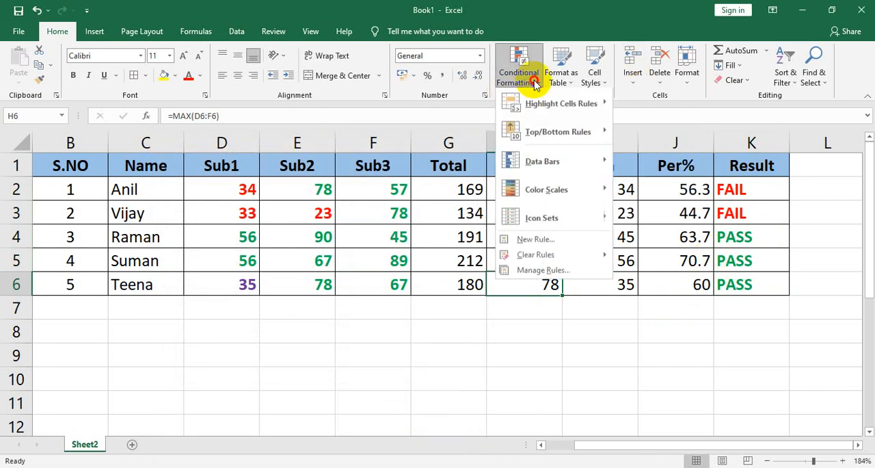
mouse_move(547, 112)
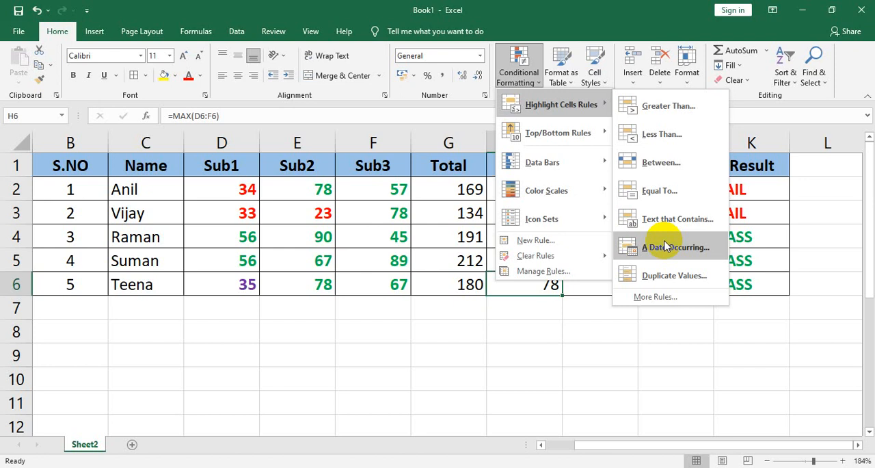
click(315, 298)
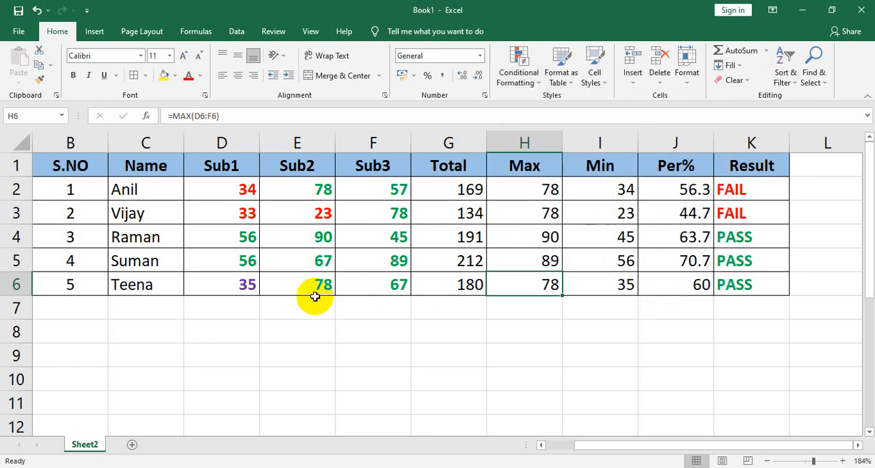
Step: Add a new worksheet and fill A1:A14 with consecutive dates starting at 29-05-2021
click(130, 445)
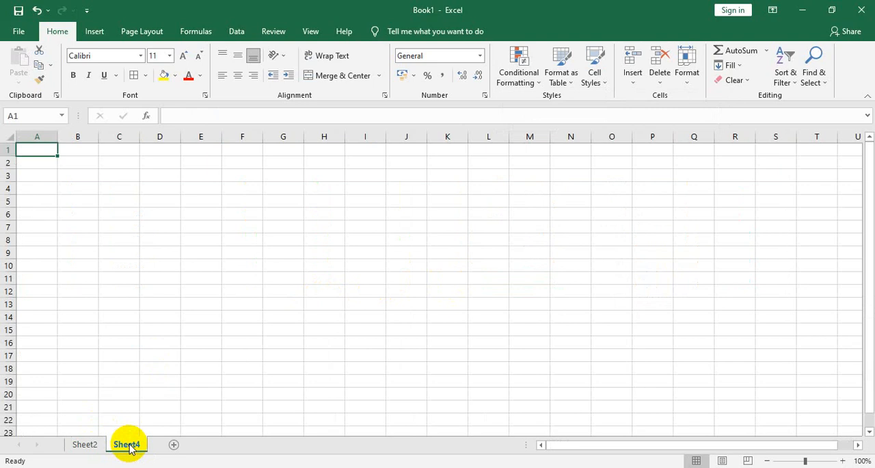
text(29-0)
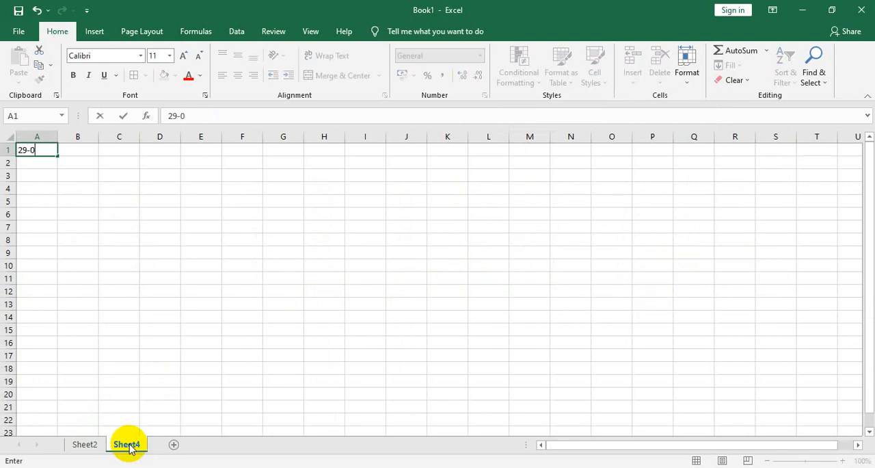
text(5-2021)
key(Tab)
key(Left)
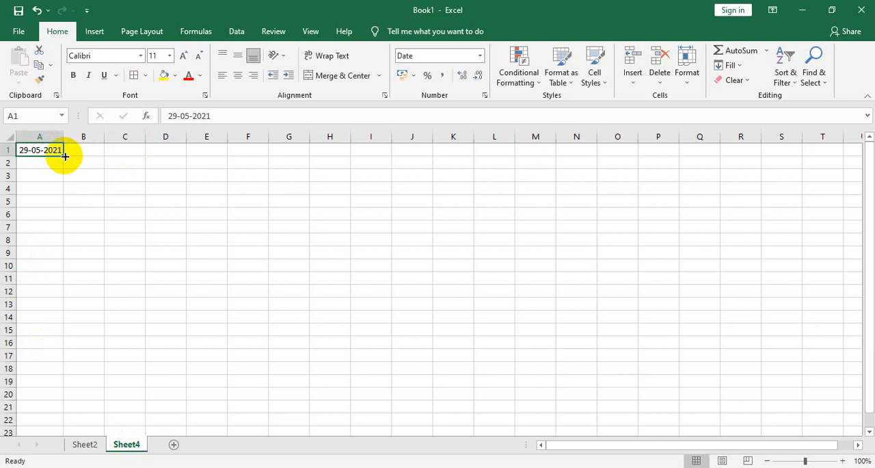
drag(64, 156, 86, 319)
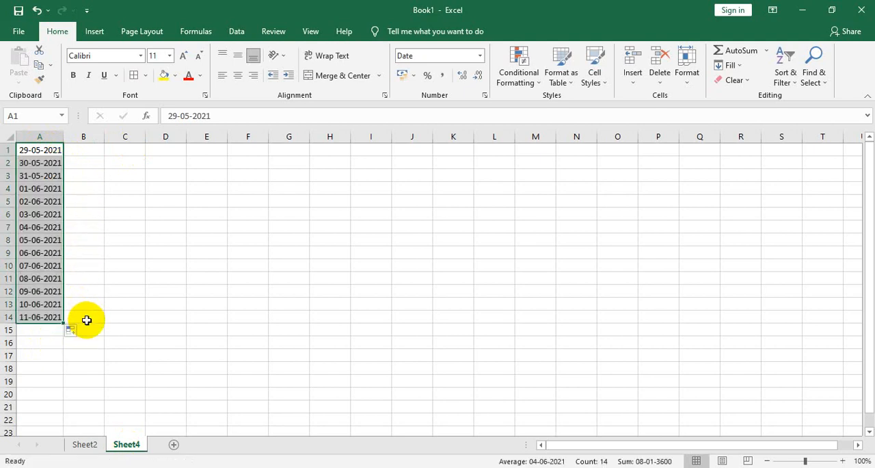
Step: Preview an A Date Occurring rule on the dates in A1:A14 for Today, Tomorrow and In the last 7 days, and cancel it
click(526, 70)
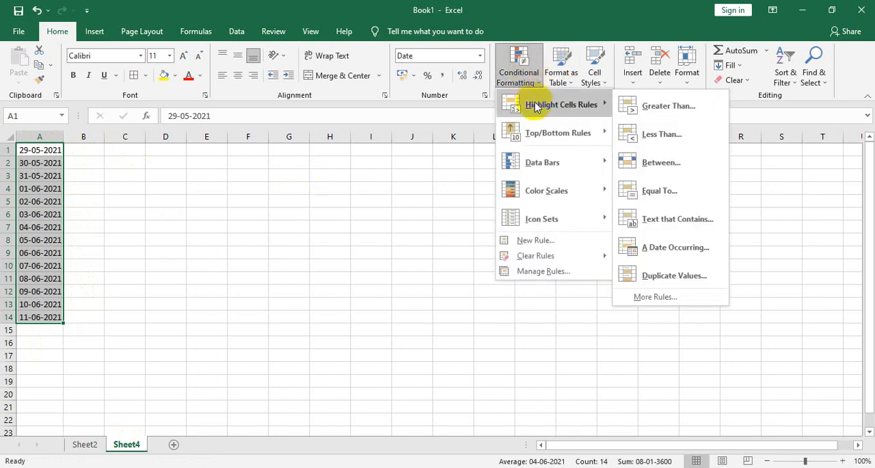
click(690, 246)
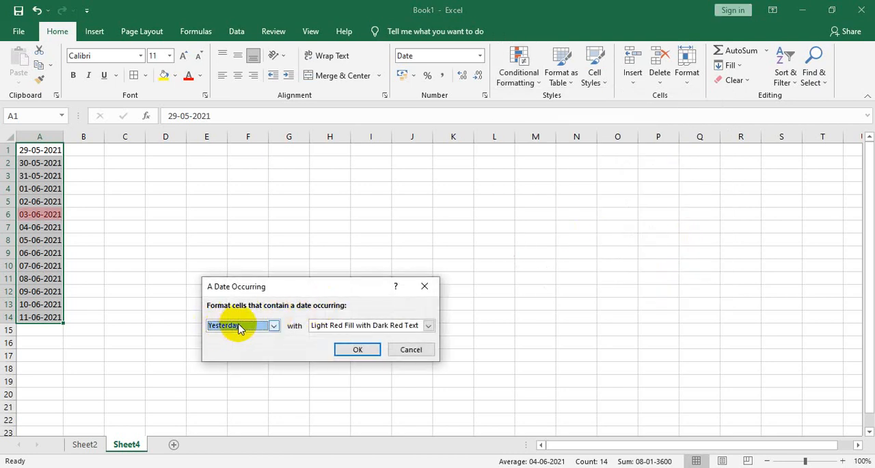
click(274, 327)
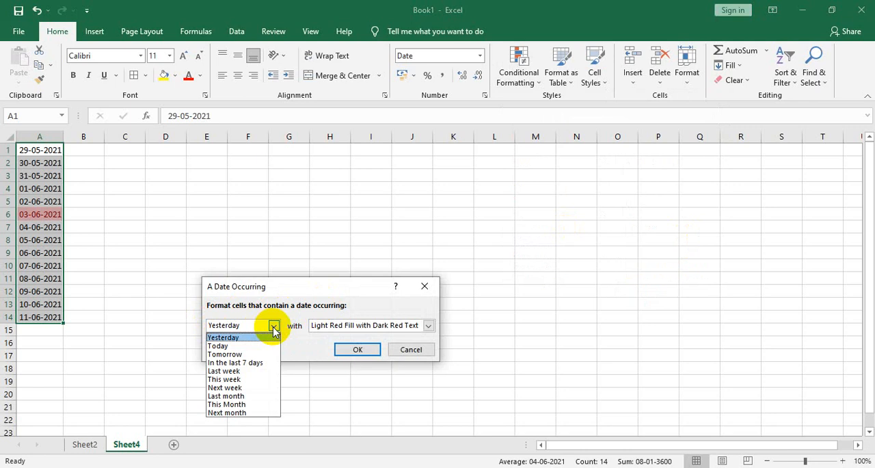
click(229, 347)
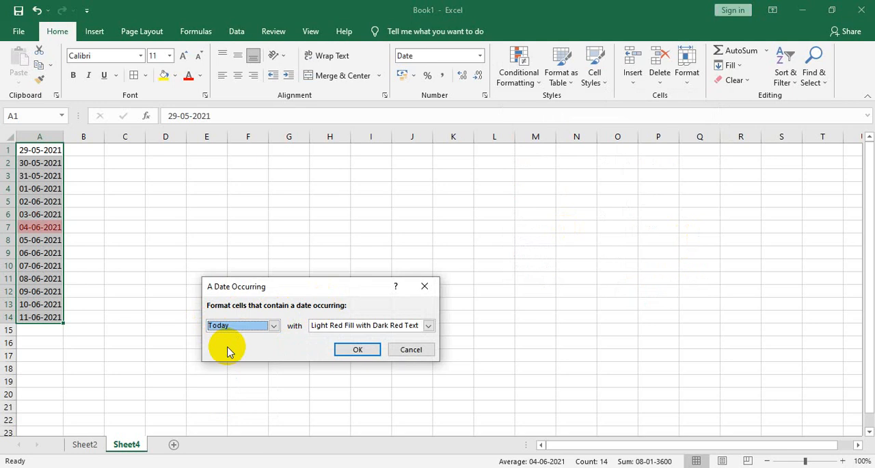
click(274, 327)
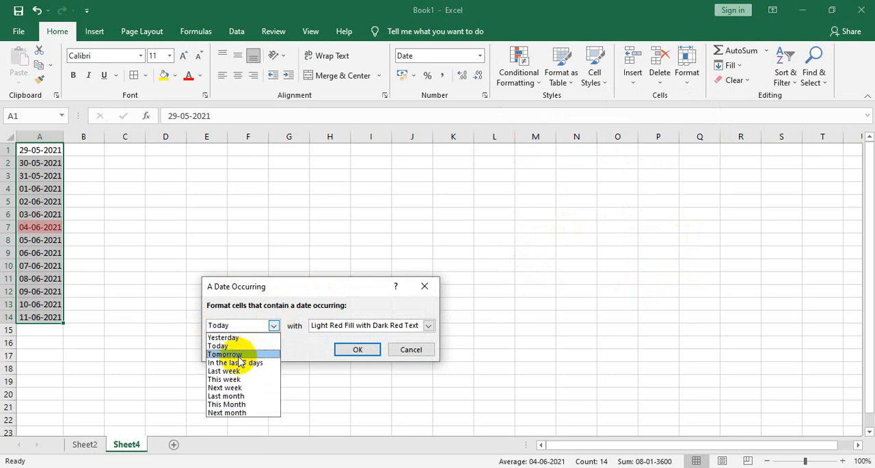
click(239, 355)
click(274, 325)
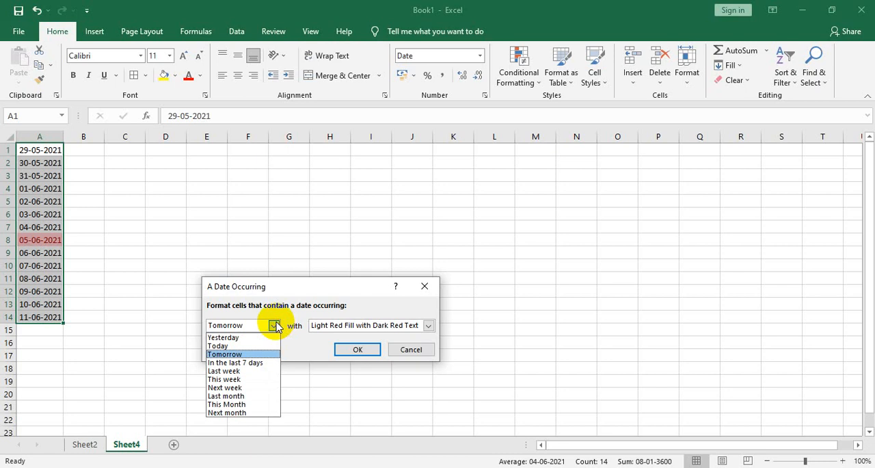
click(253, 362)
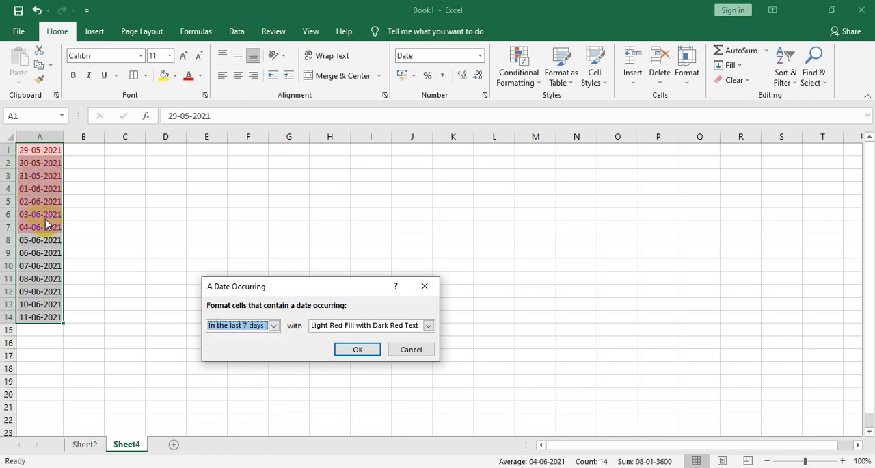
click(429, 325)
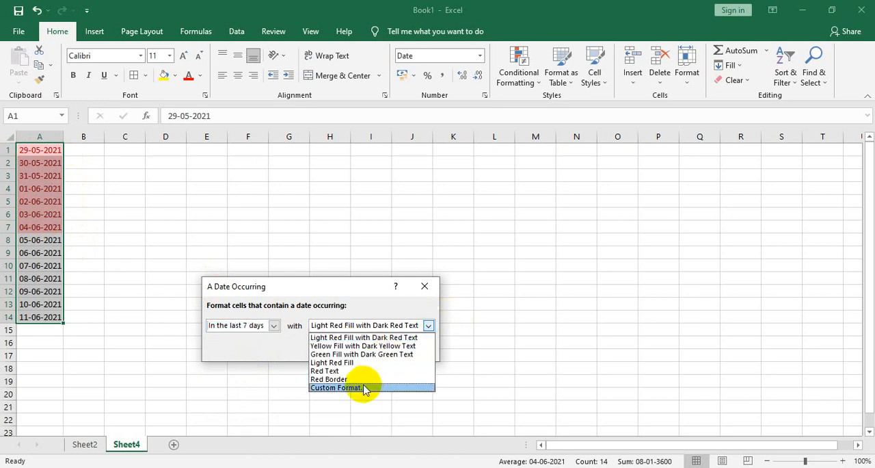
click(423, 288)
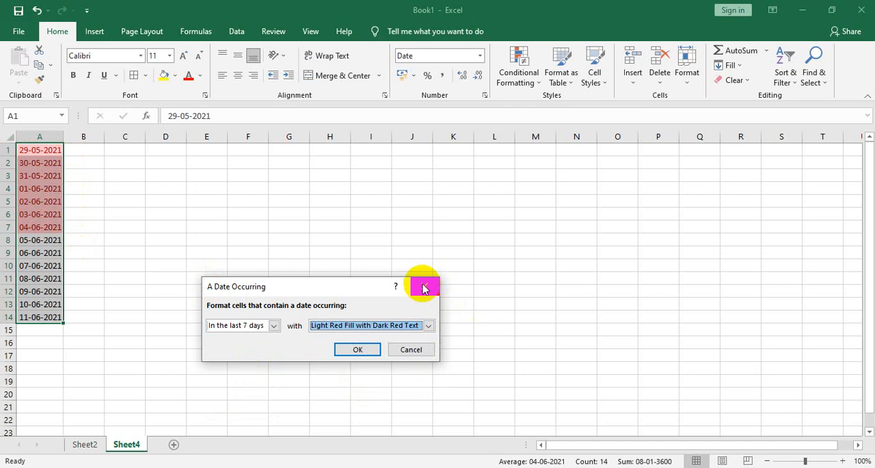
click(424, 287)
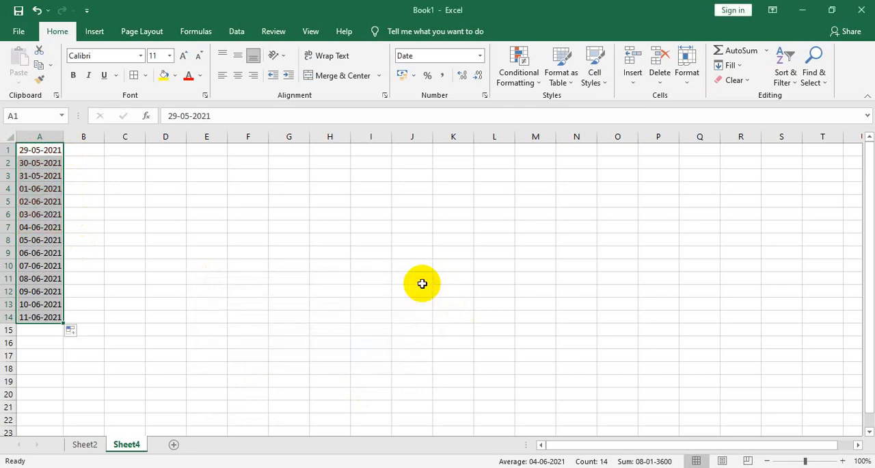
Step: Delete the worksheet containing the dates
right_click(132, 448)
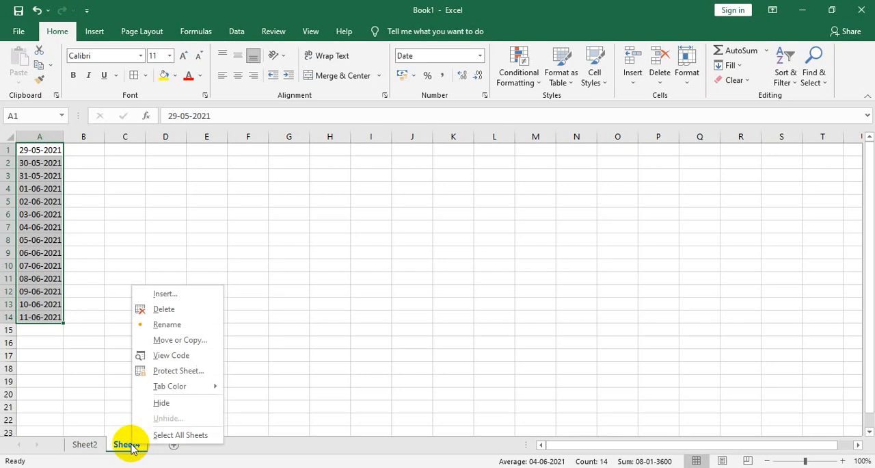
click(160, 309)
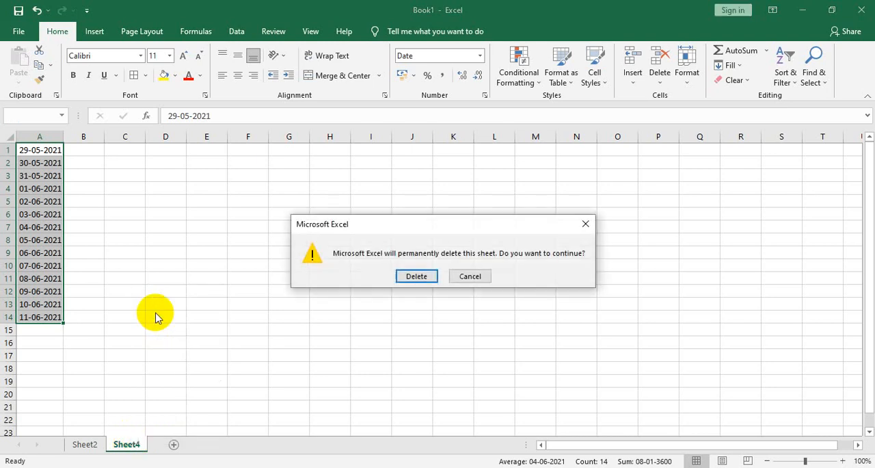
click(417, 278)
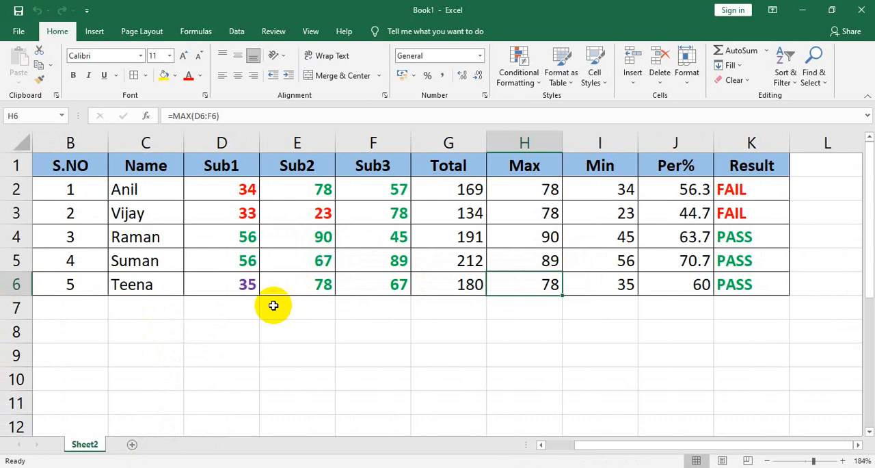
click(533, 82)
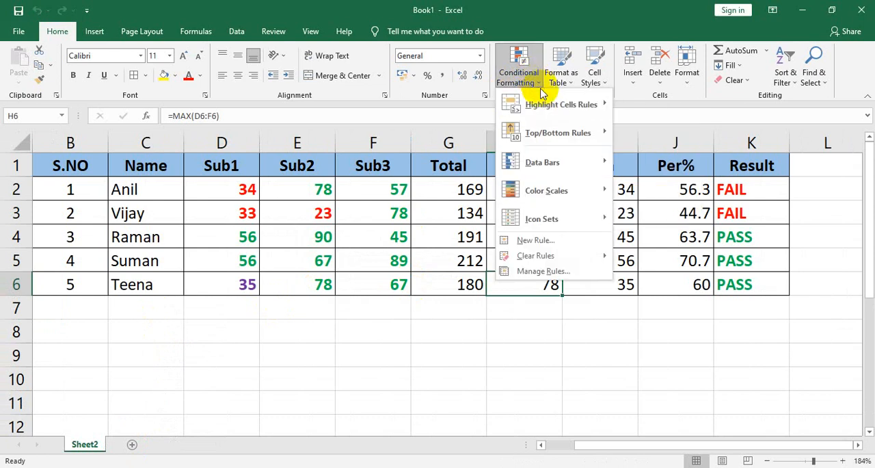
mouse_move(545, 103)
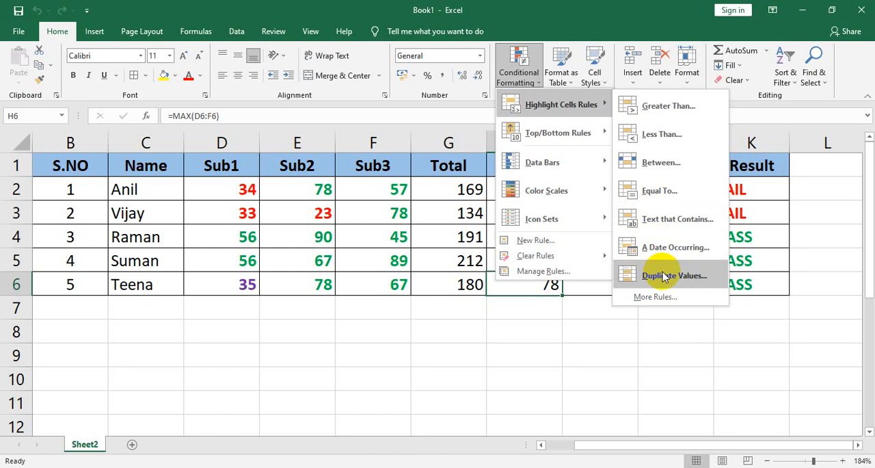
key(Escape)
key(Escape)
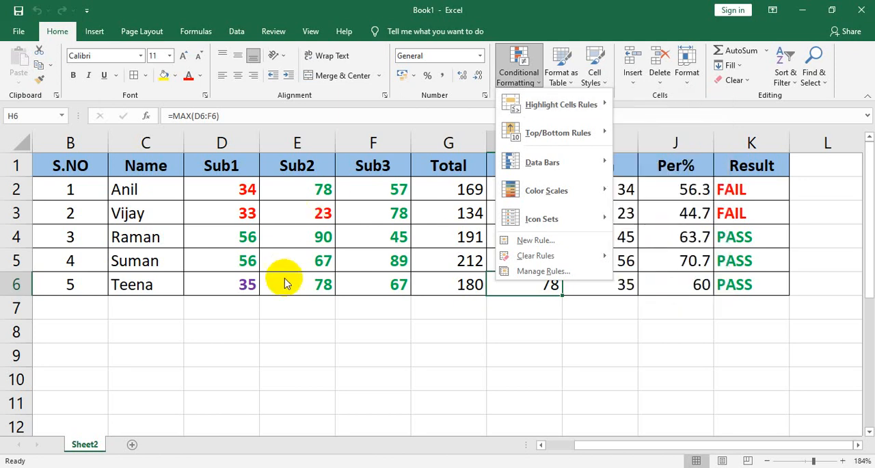
Step: Test the duplicate values rule by entering the first student's name in C7, and delete that entry
click(113, 301)
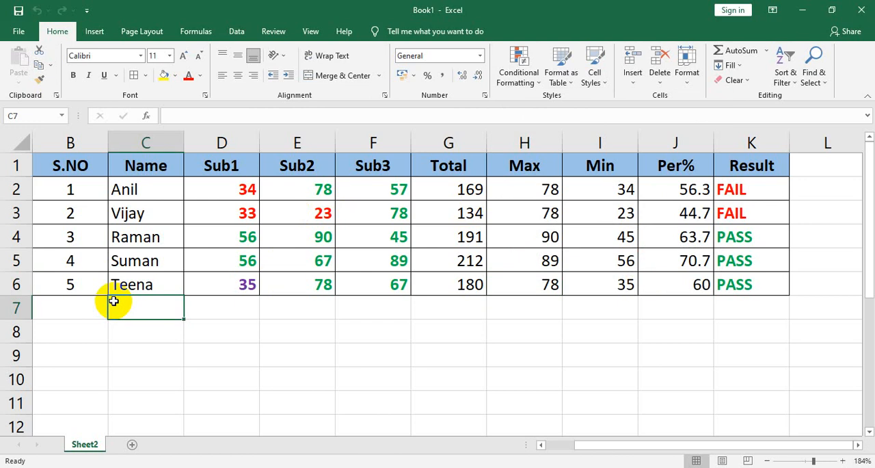
text(anil)
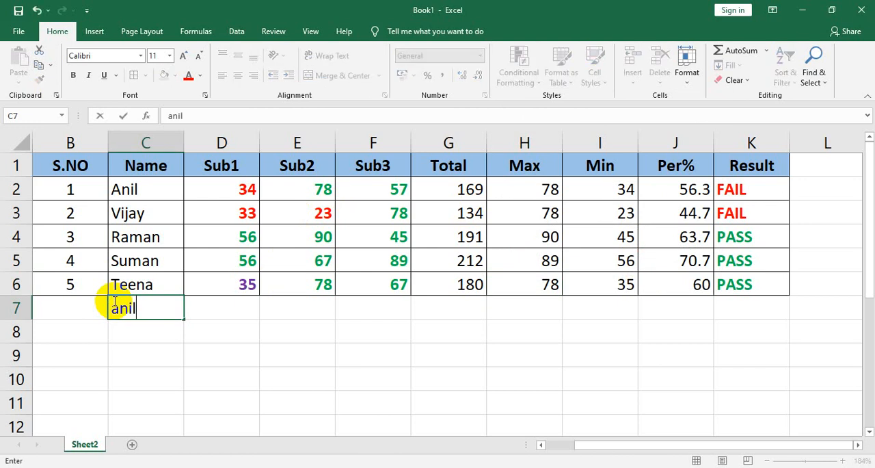
key(Tab)
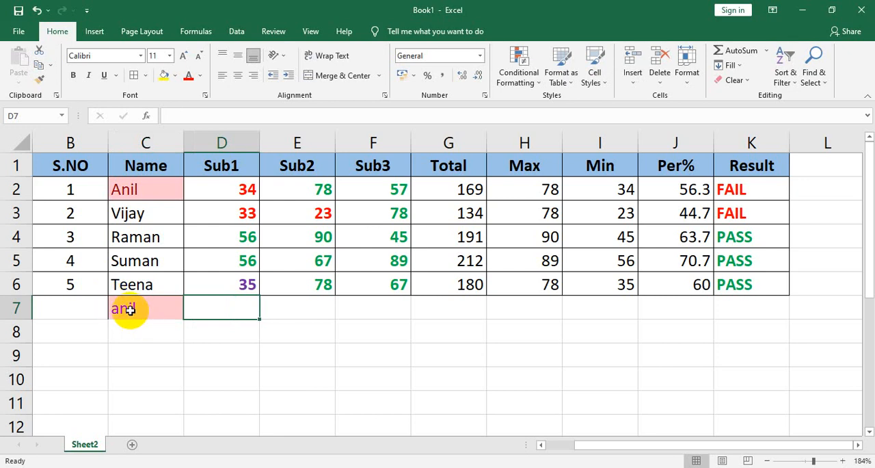
click(130, 310)
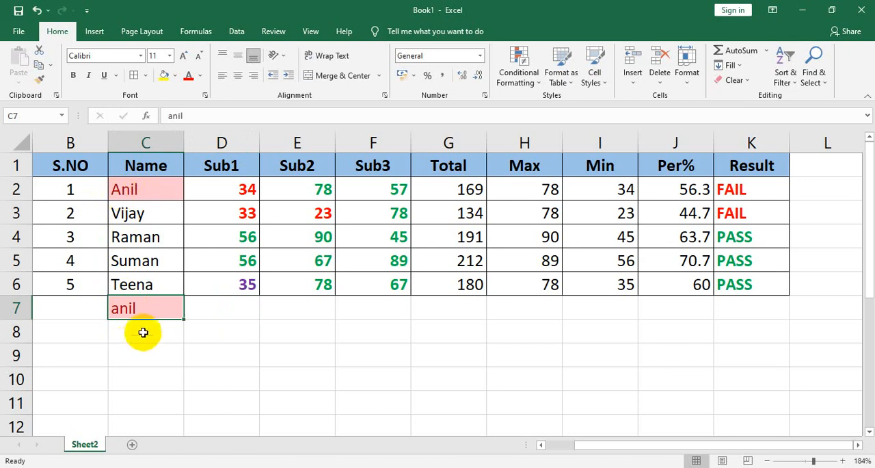
key(Delete)
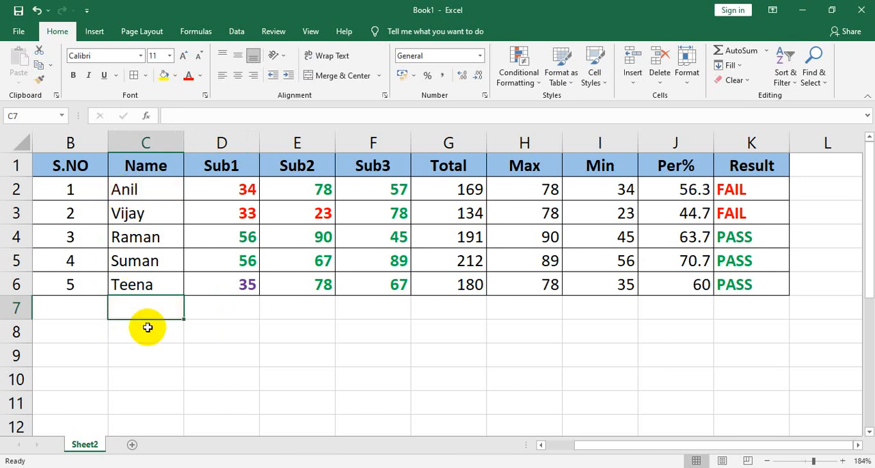
Step: Apply a Duplicate Values rule to the whole Name column with Light Red Fill with Dark Red Text
click(147, 142)
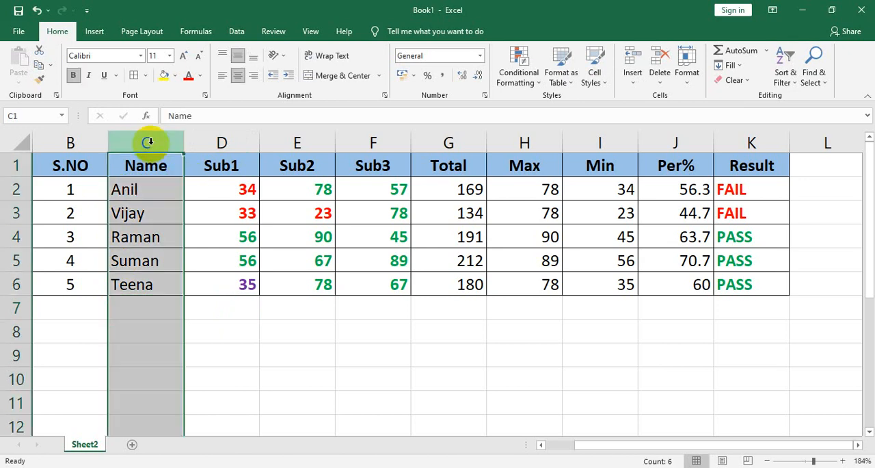
click(519, 76)
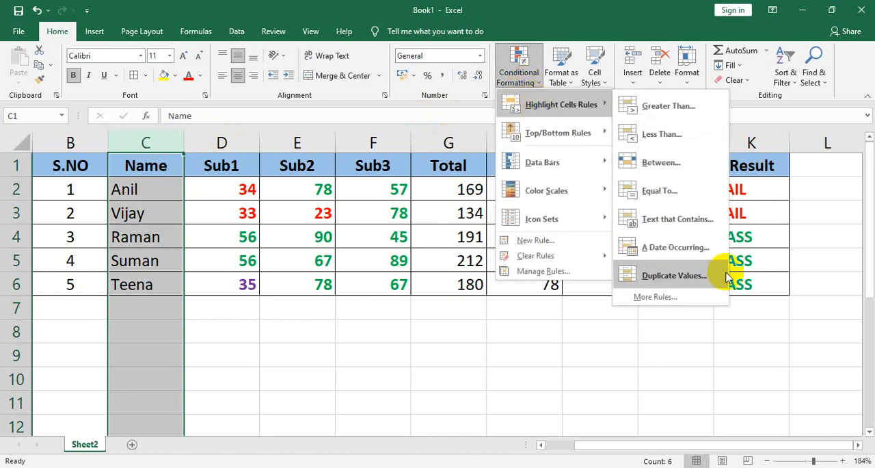
click(728, 276)
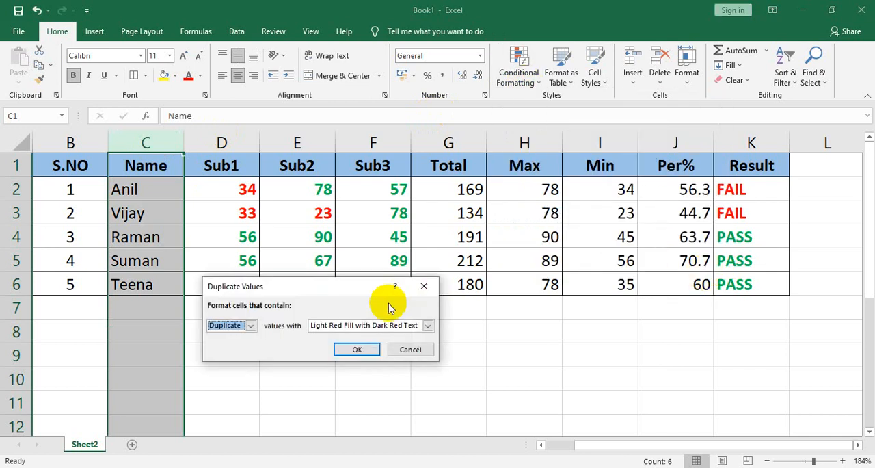
click(251, 326)
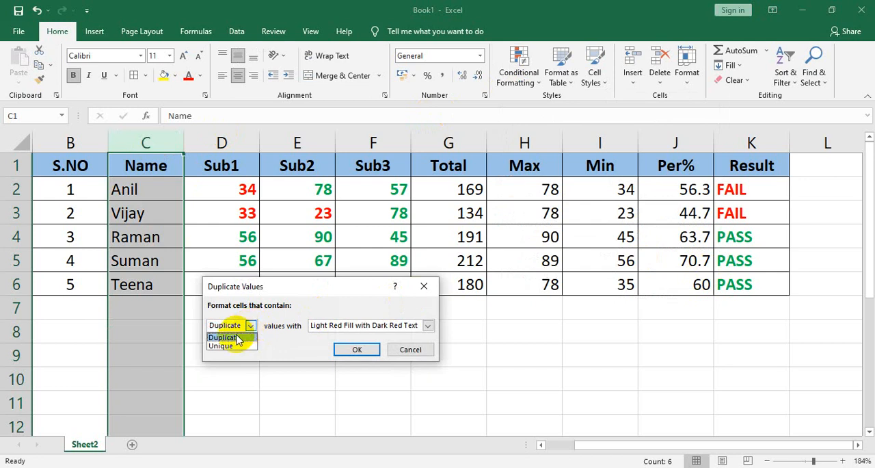
click(231, 337)
click(429, 326)
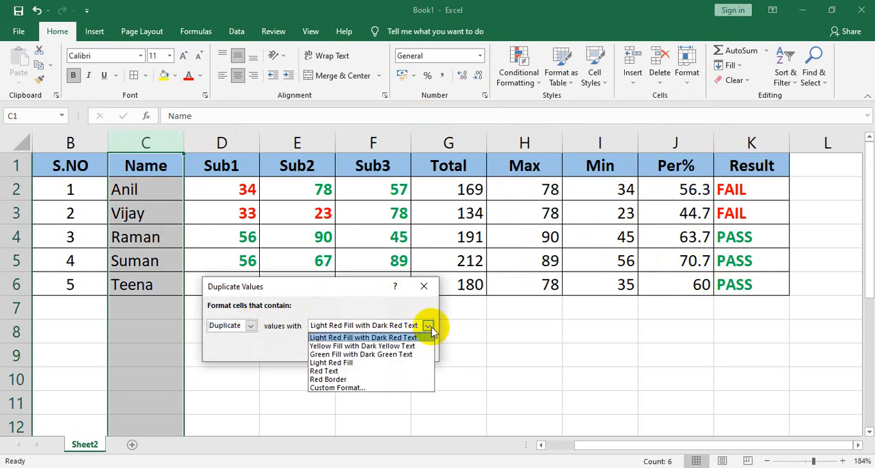
click(408, 338)
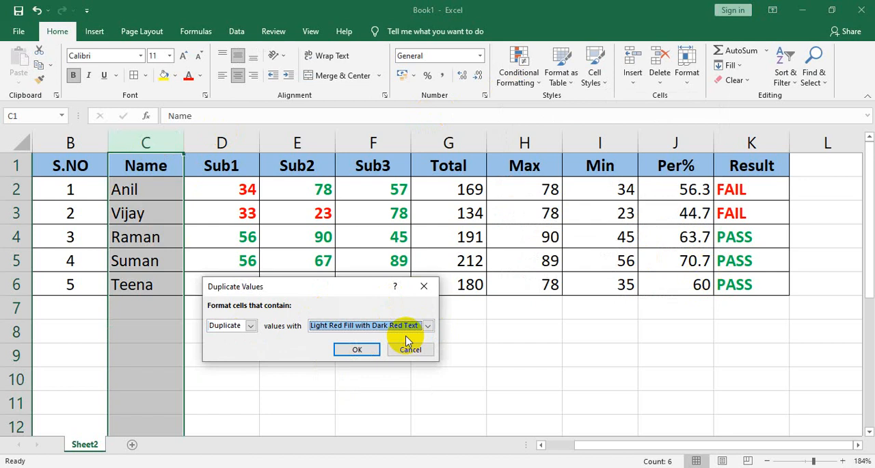
click(364, 350)
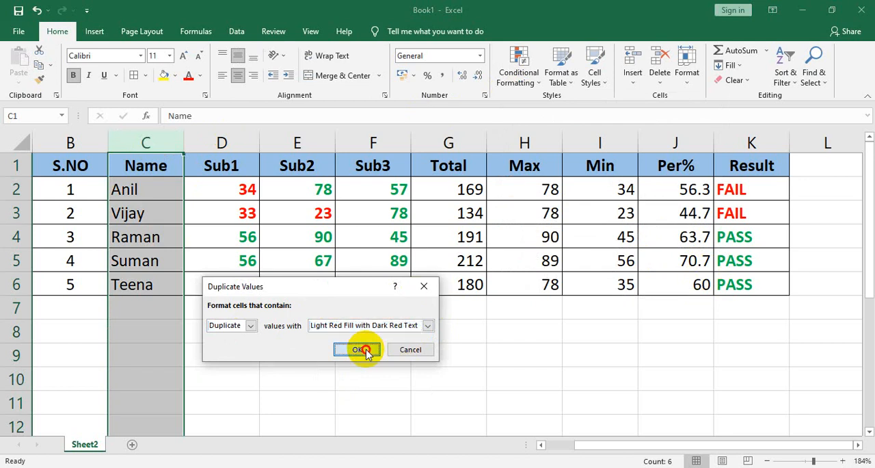
Step: Test the rule in C7 by entering the last student's name, replace it with a non-duplicate name, and delete the entry
click(126, 306)
text(teena)
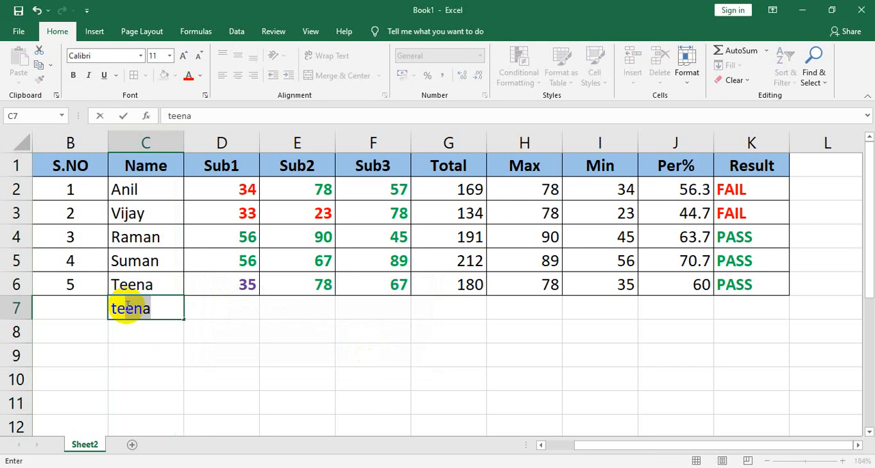
key(Tab)
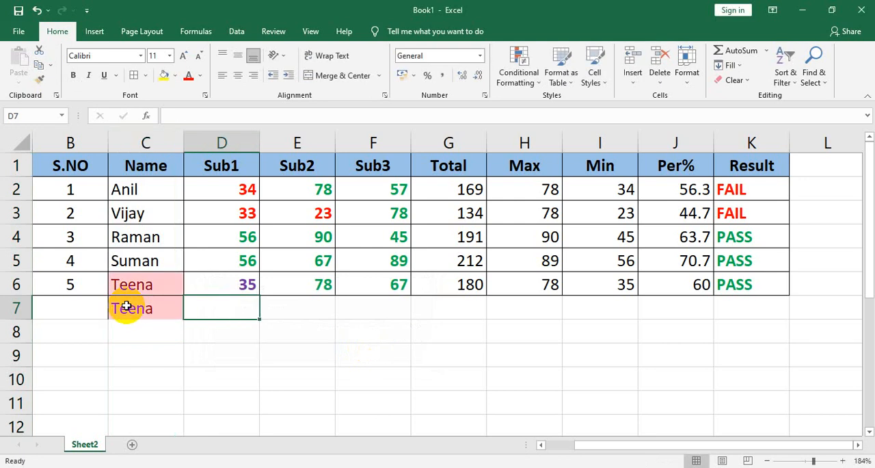
click(126, 306)
text(Reema)
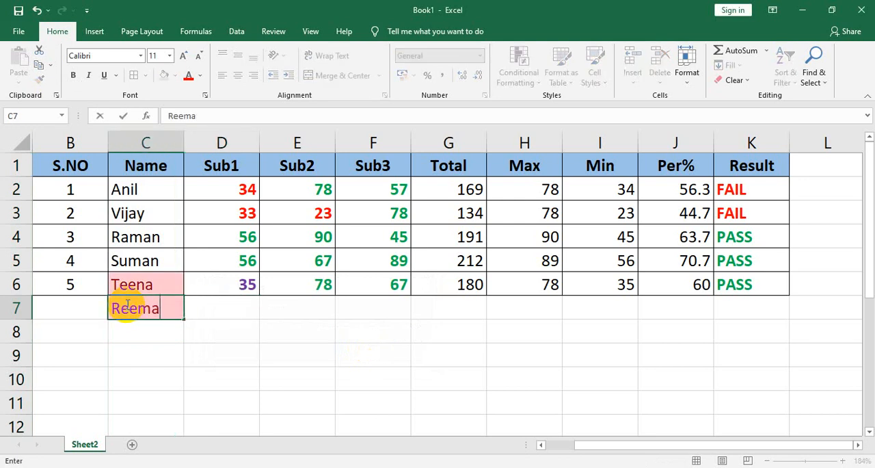
key(Tab)
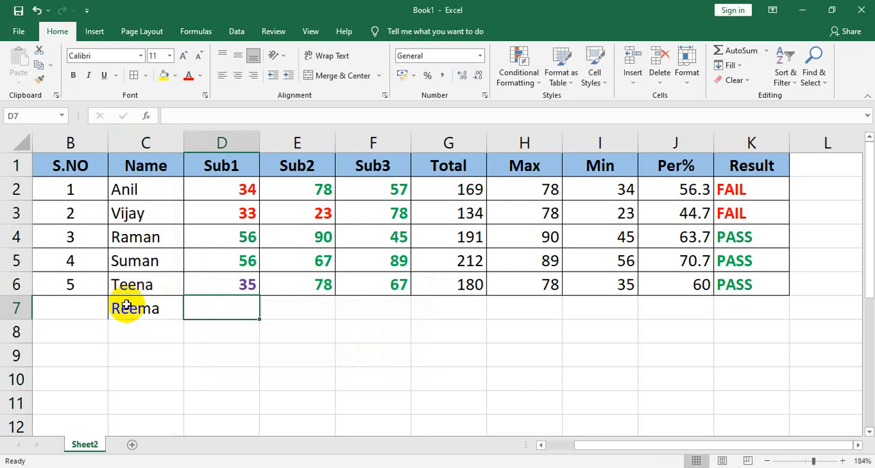
click(127, 306)
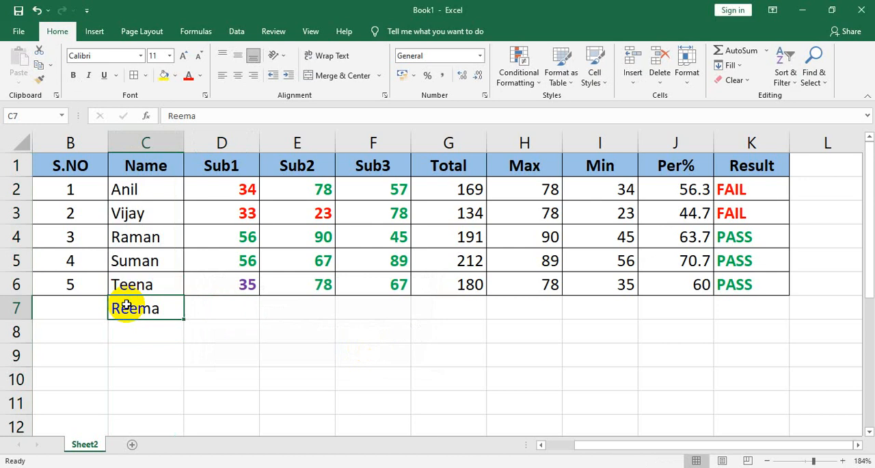
key(Delete)
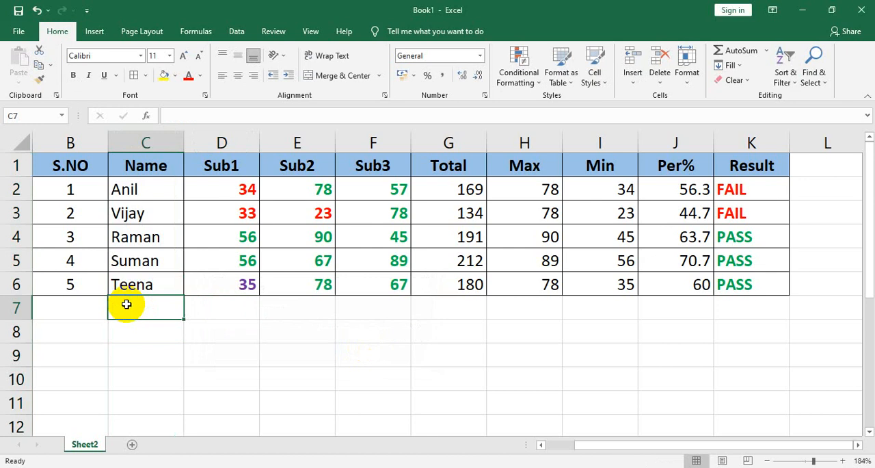
Step: Clear the conditional formatting rules from the Name column only
click(138, 142)
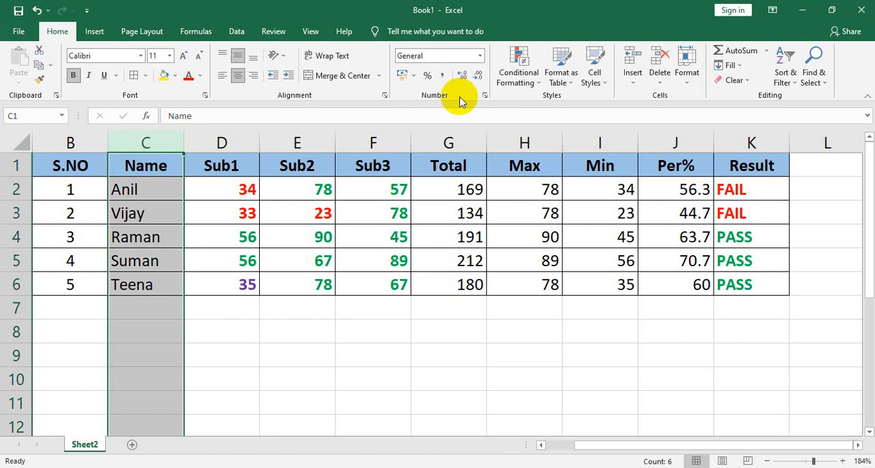
click(525, 82)
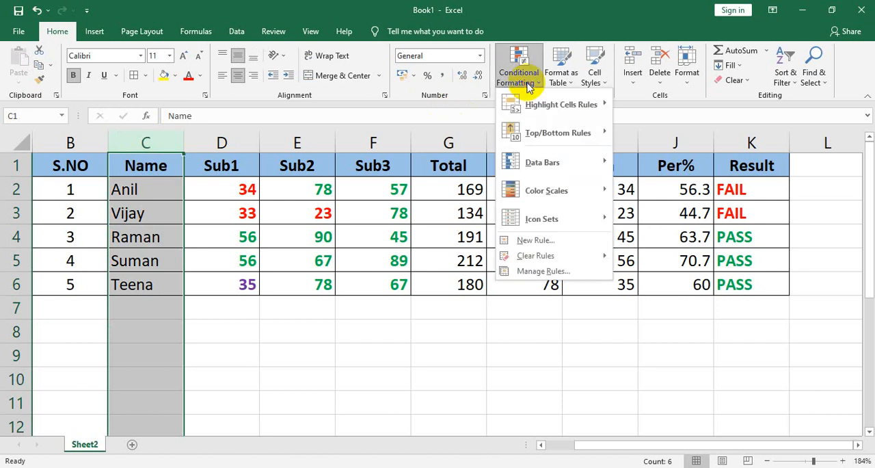
mouse_move(558, 256)
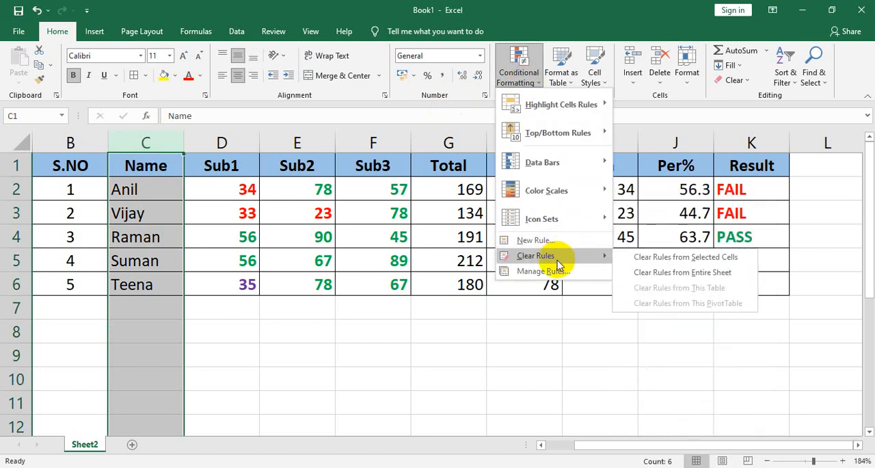
click(660, 258)
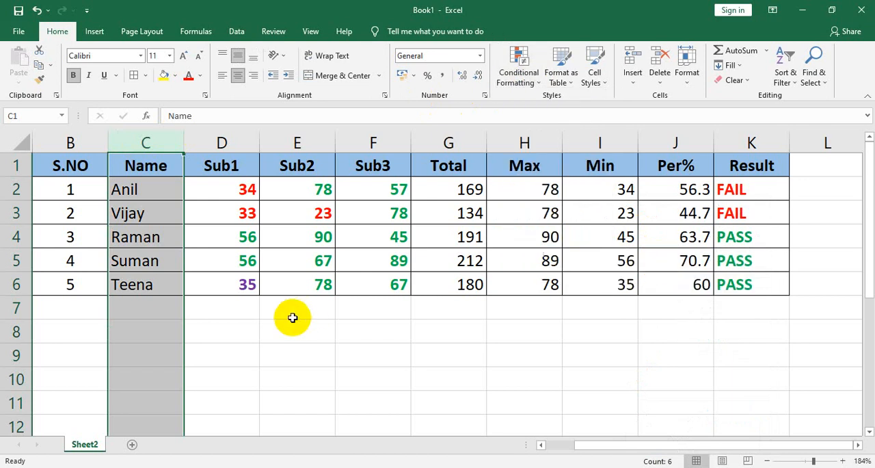
Step: Check the cleared Name column by entering the first student's name in C7 again, and delete the entry
click(167, 309)
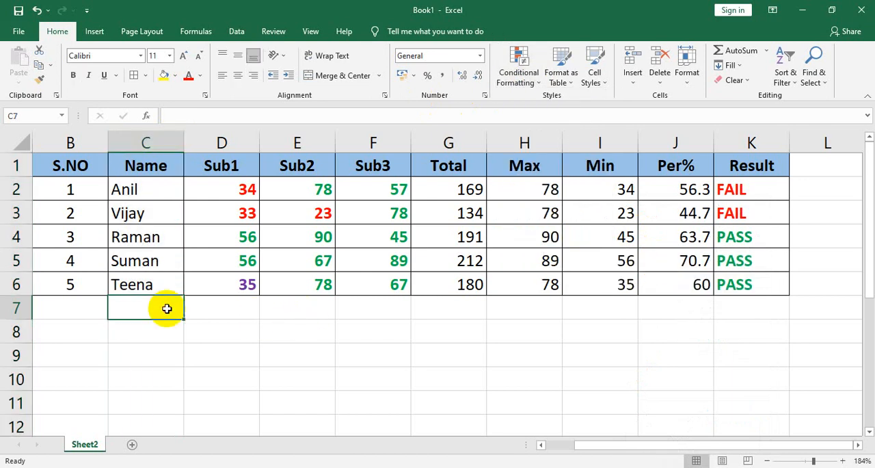
text(anil)
key(Tab)
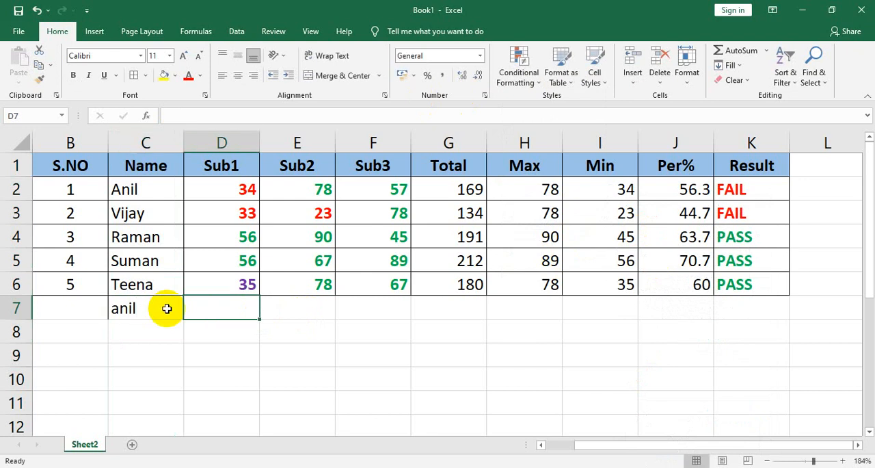
click(142, 306)
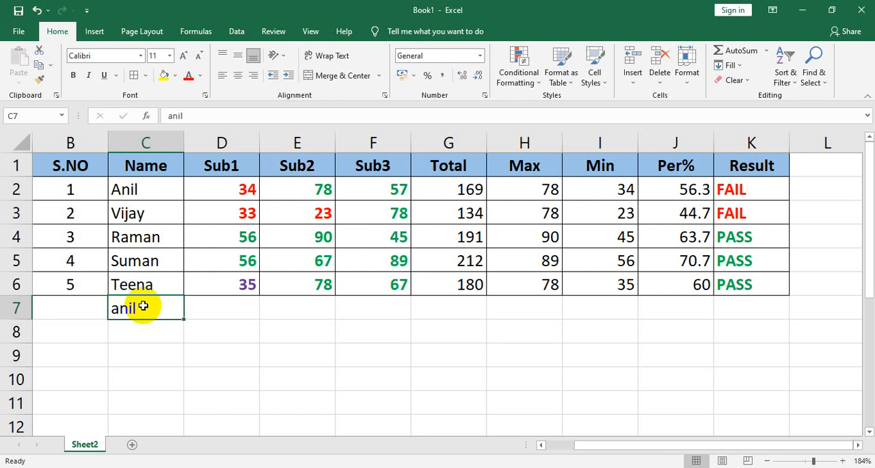
key(Delete)
key(Tab)
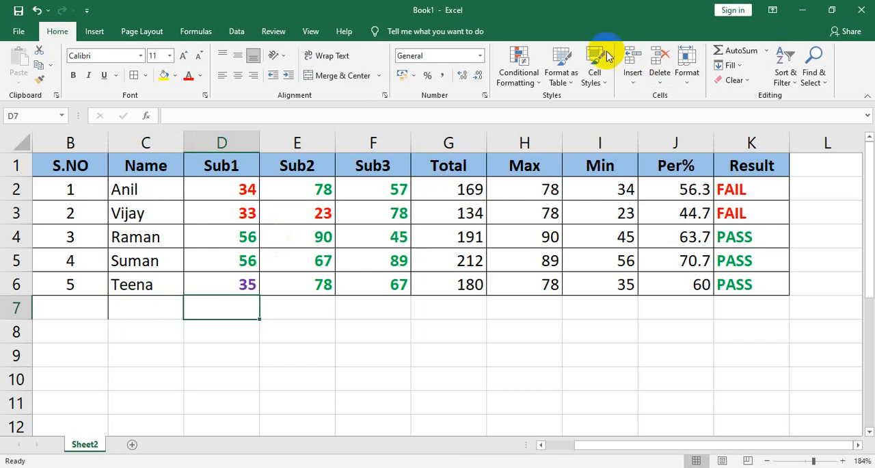
click(522, 89)
mouse_move(527, 105)
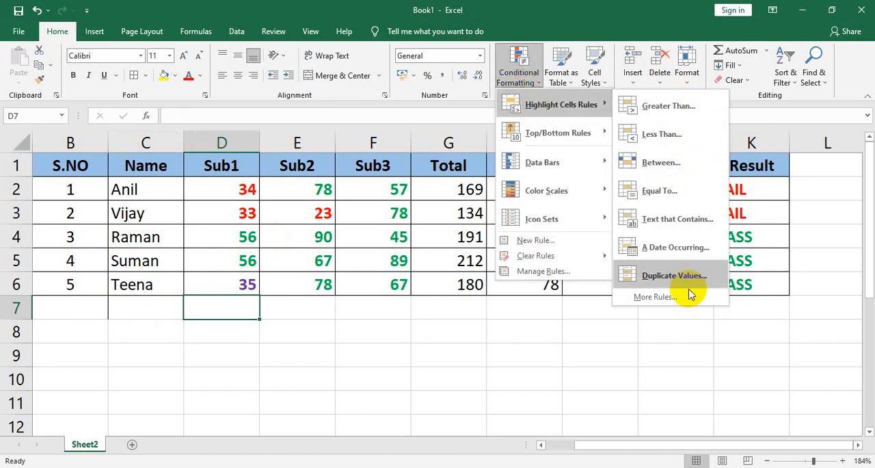
mouse_move(554, 133)
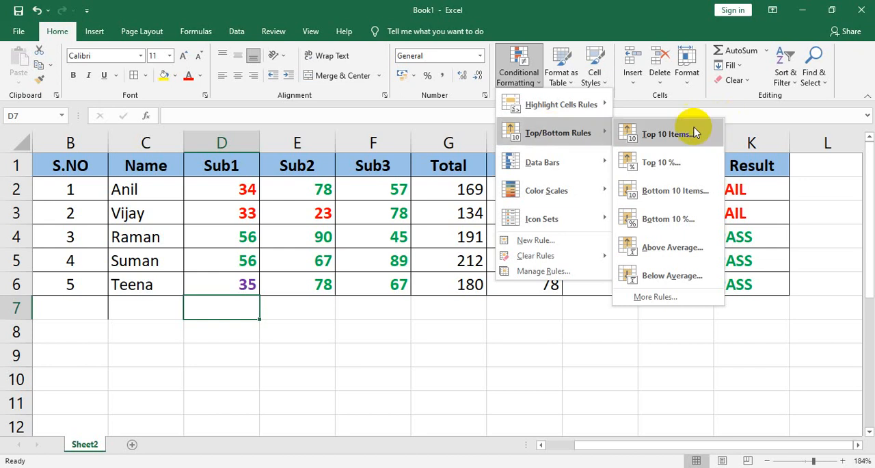
Step: Start a Top 10 Items rule on the marks in D2:F6 and preview it with a rank count of 5
click(204, 190)
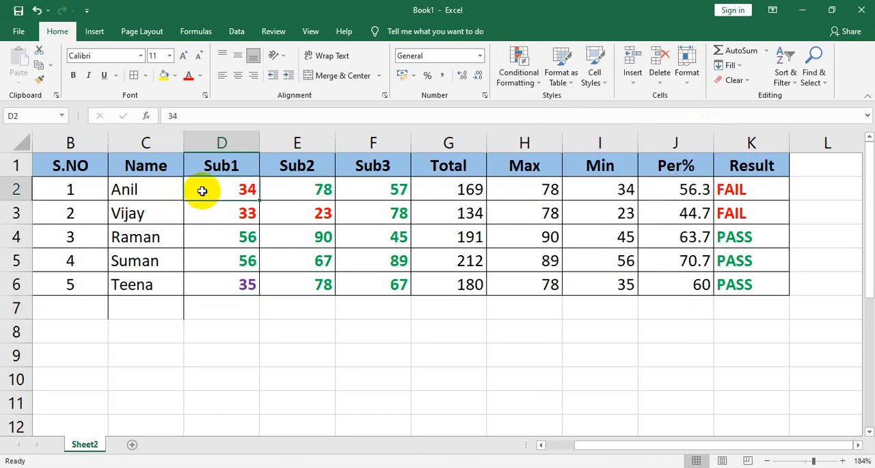
key(shift+Right)
key(shift+Right)
key(shift+Down)
key(shift+Down)
key(shift+Down)
key(shift+Down)
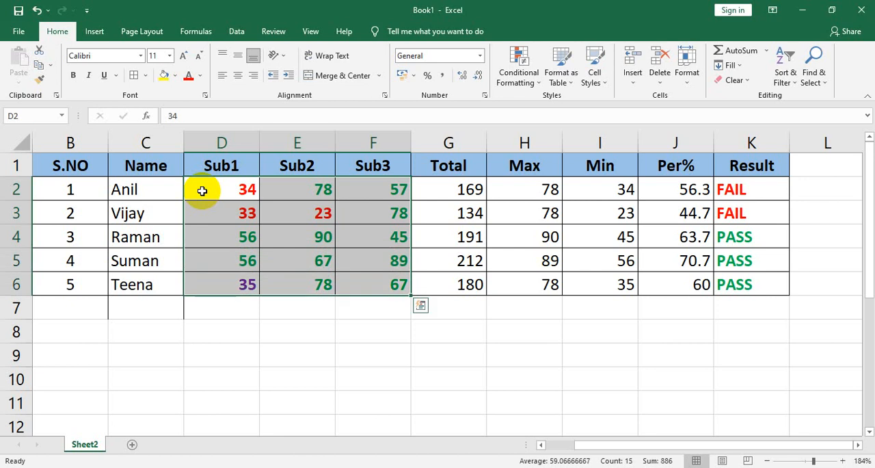
click(518, 77)
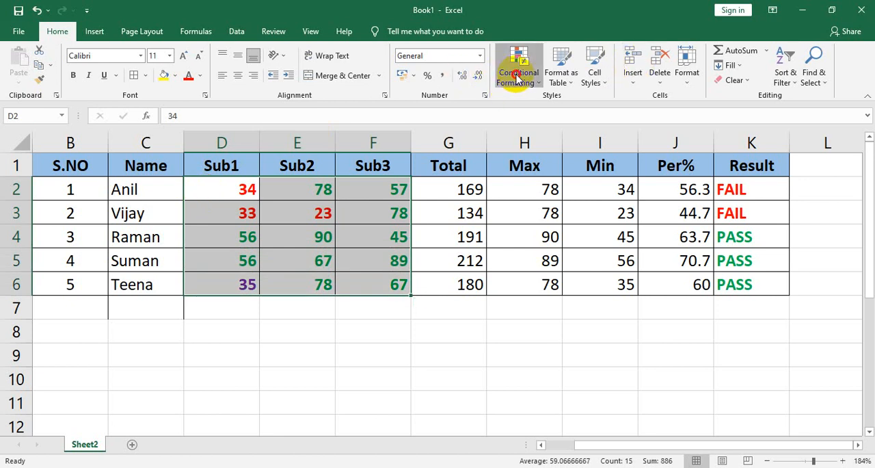
mouse_move(537, 145)
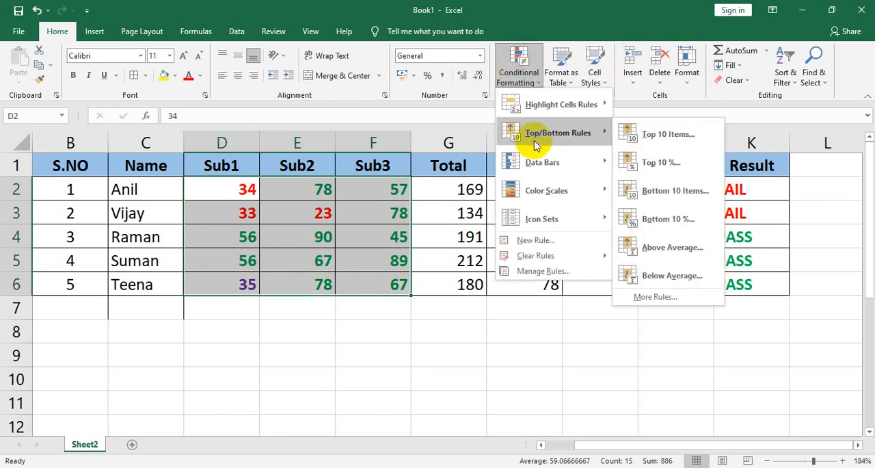
click(669, 134)
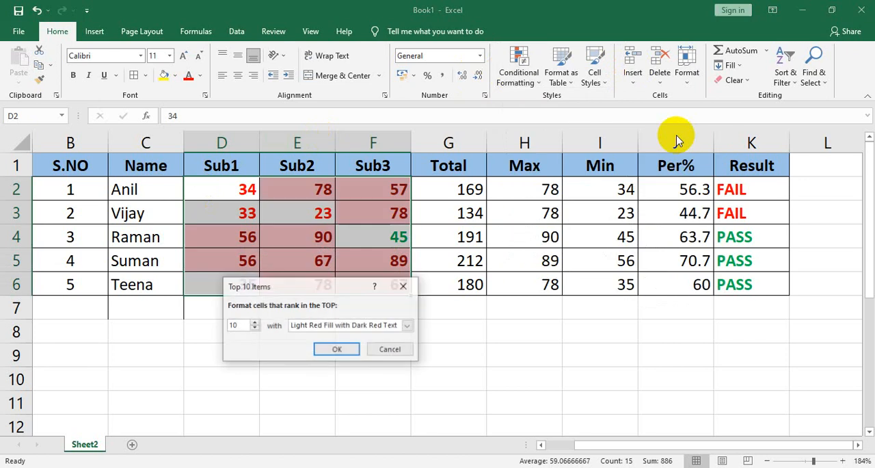
click(254, 330)
click(254, 331)
click(254, 330)
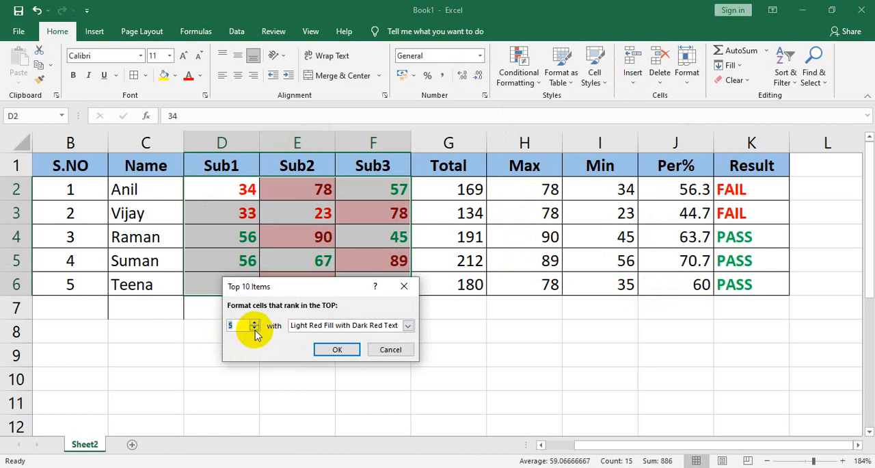
Step: Preview the Top 10 Items rule with a count of 11, then apply it with 10 and Light Red Fill with Dark Red Text
click(255, 323)
click(254, 323)
click(254, 323)
click(255, 323)
click(254, 324)
click(254, 323)
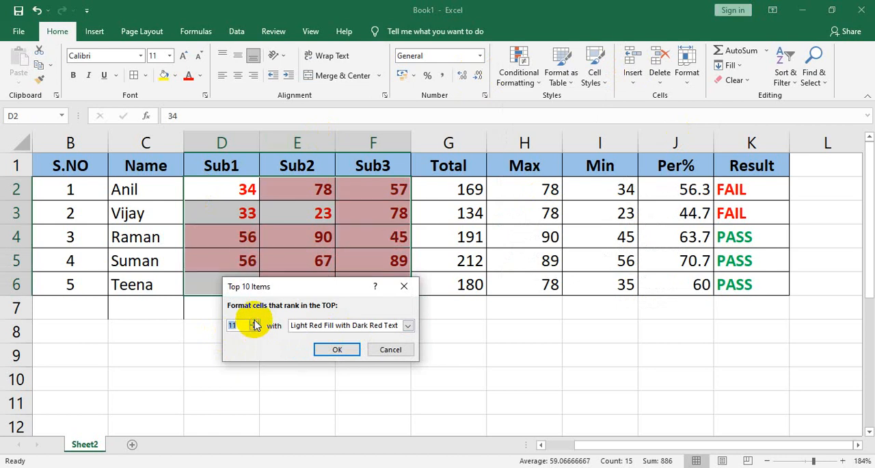
click(254, 329)
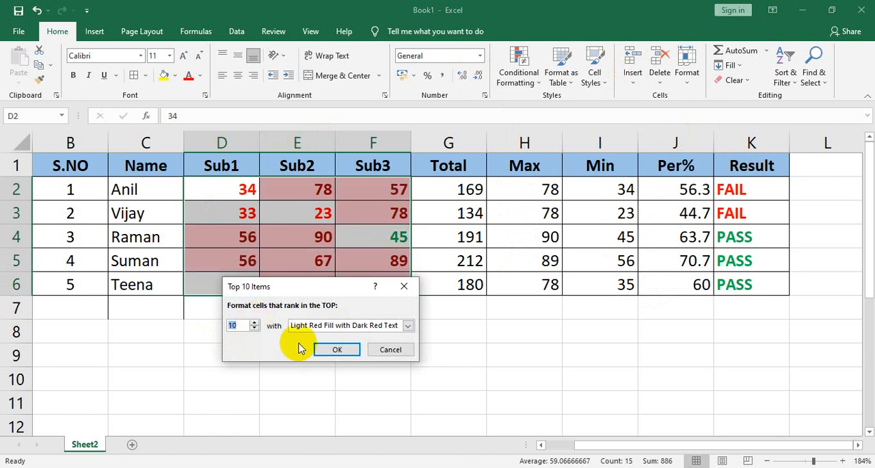
click(333, 350)
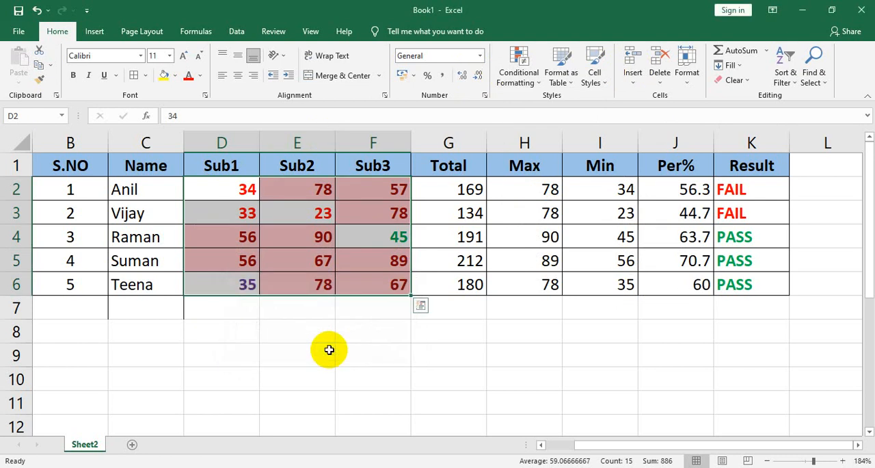
click(329, 349)
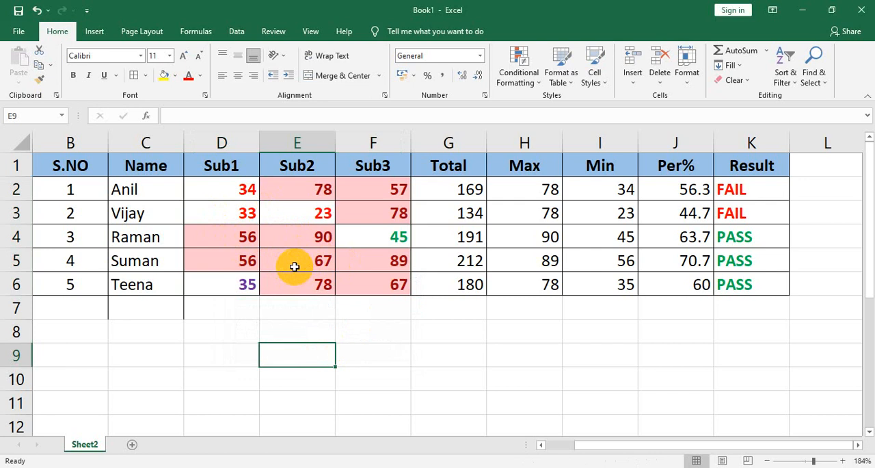
Step: Apply a Top 10% rule to cell E9 with 10% and Light Red Fill with Dark Red Text
click(531, 82)
mouse_move(547, 133)
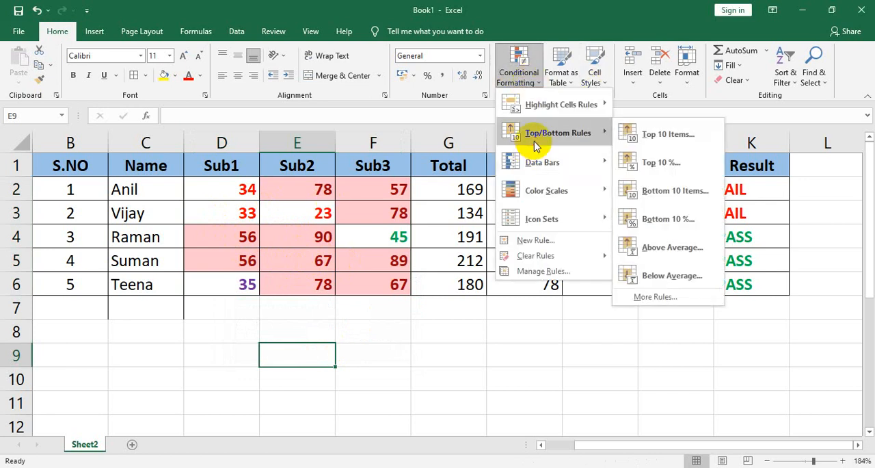
click(684, 164)
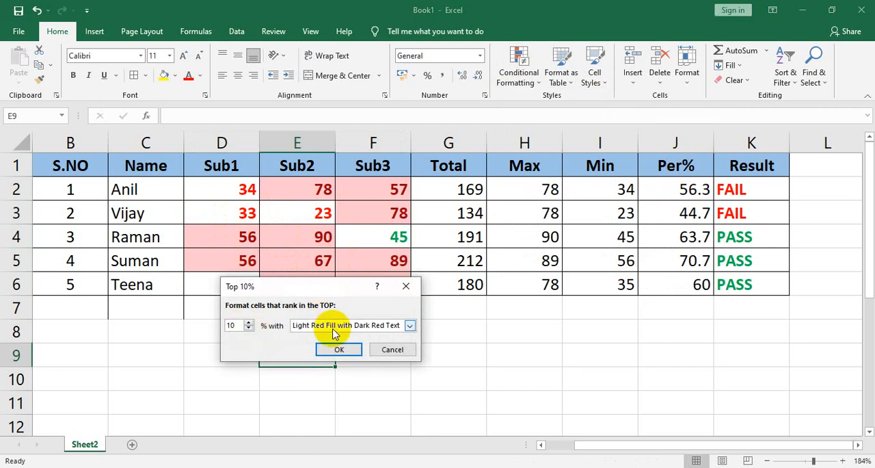
click(339, 349)
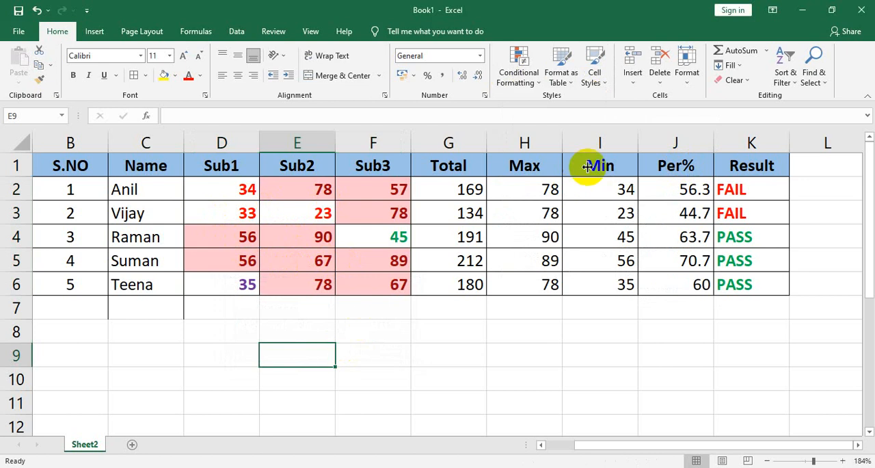
Step: Apply a Bottom 10 Items rule to cell E9 with a lowered rank count and Light Red Fill with Dark Red Text
click(521, 86)
mouse_move(542, 132)
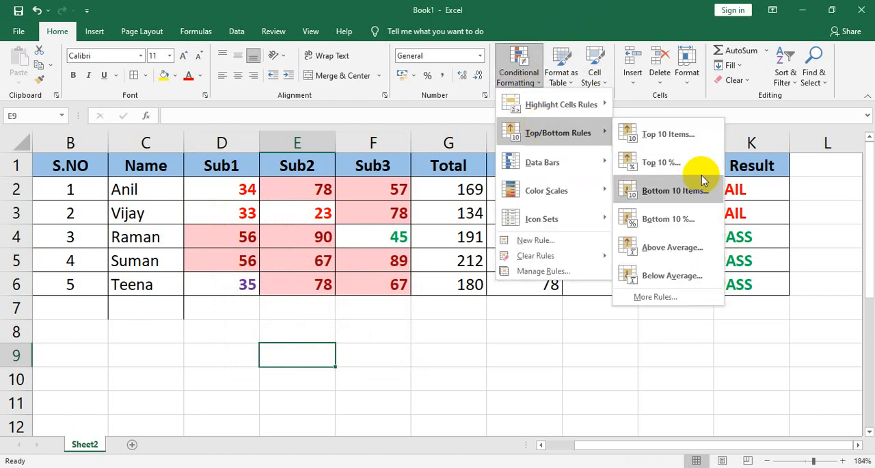
click(694, 191)
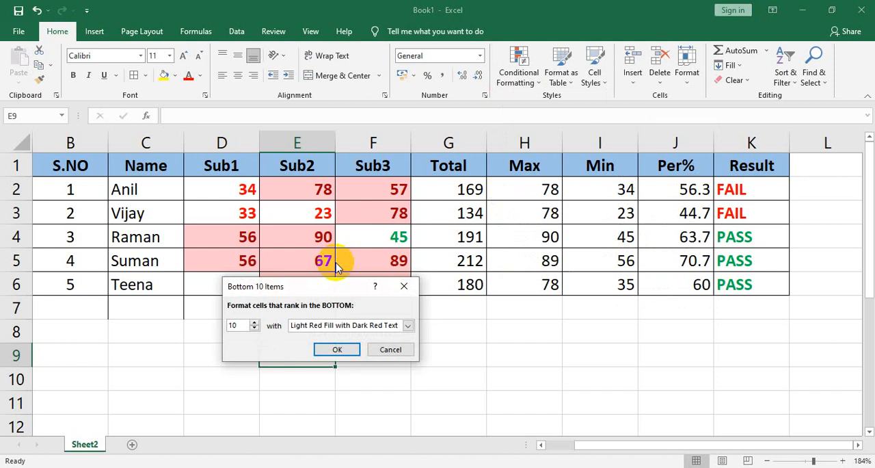
click(254, 329)
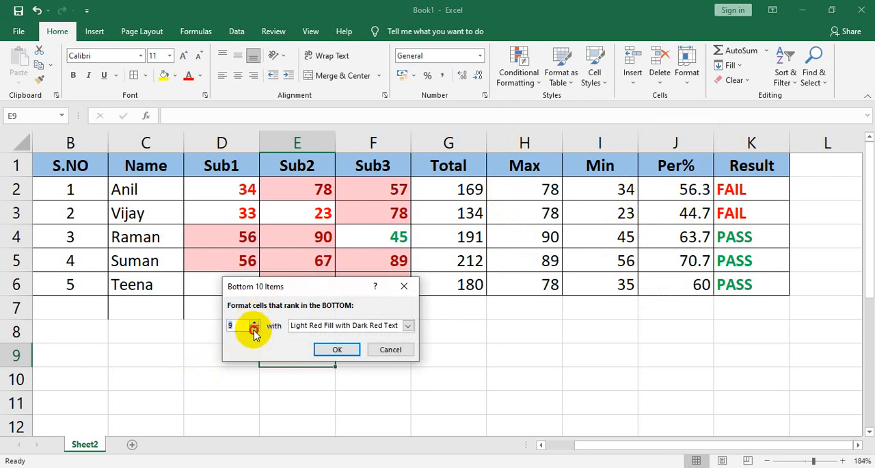
click(357, 349)
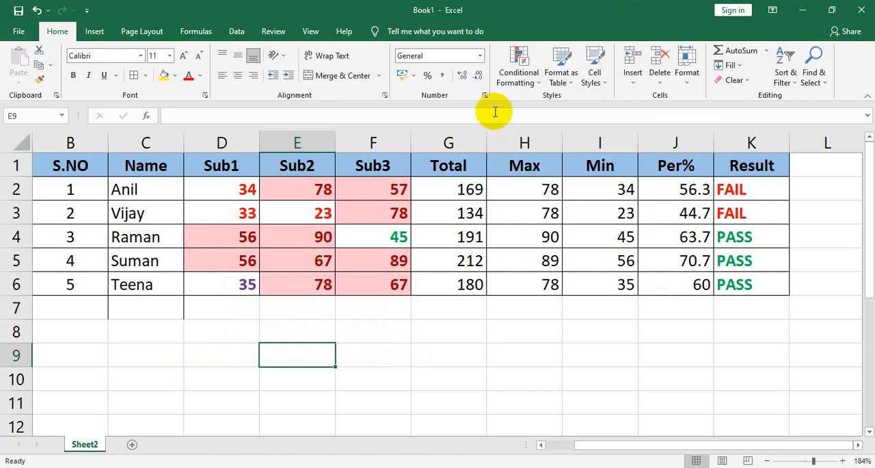
click(527, 86)
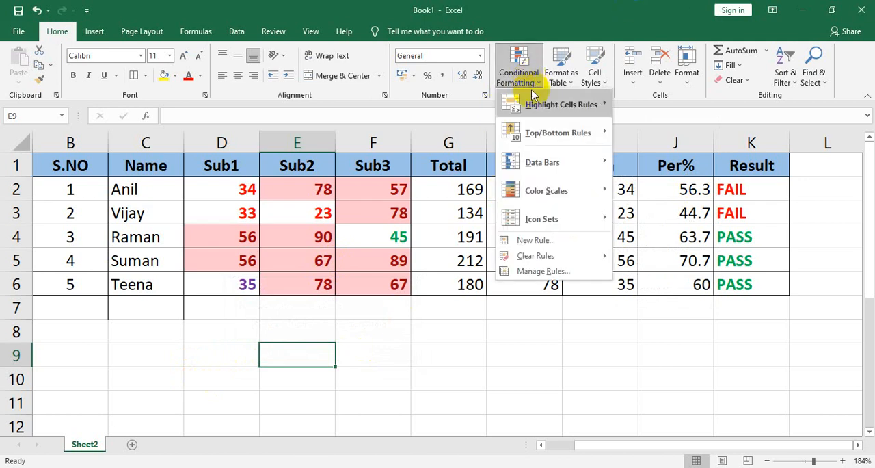
mouse_move(542, 133)
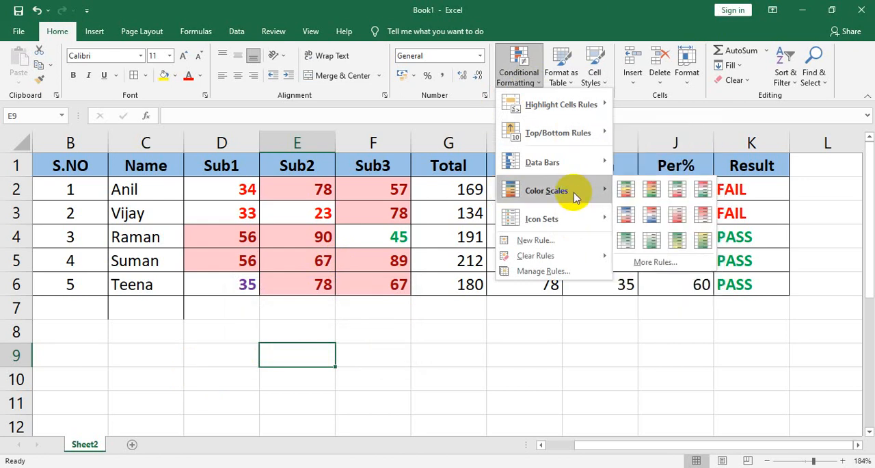
key(Escape)
key(Escape)
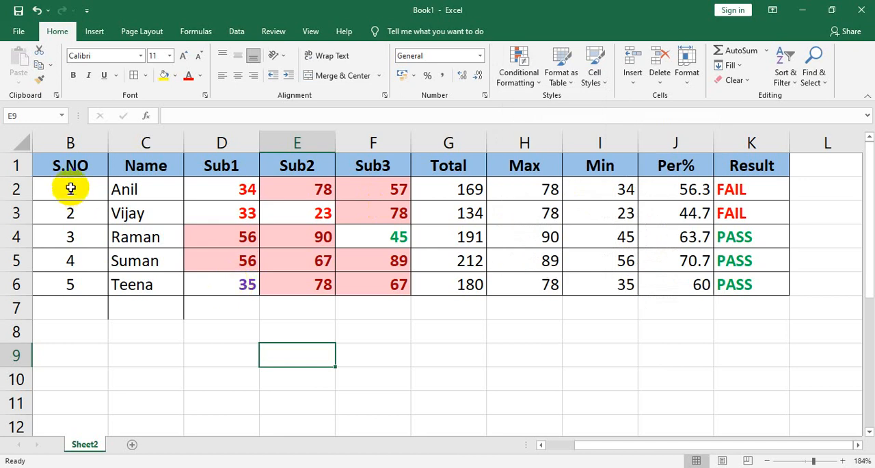
Step: Clear the conditional formatting rules from the whole marks table, B1:K6
drag(69, 165, 243, 256)
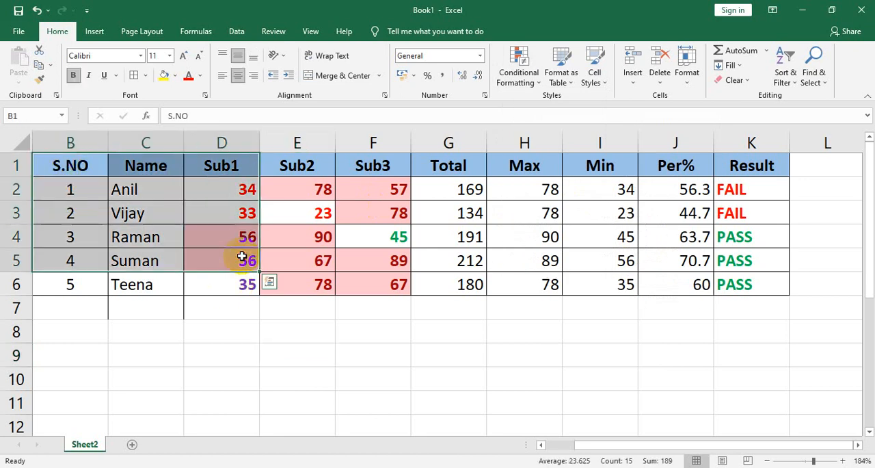
click(140, 196)
drag(68, 166, 742, 284)
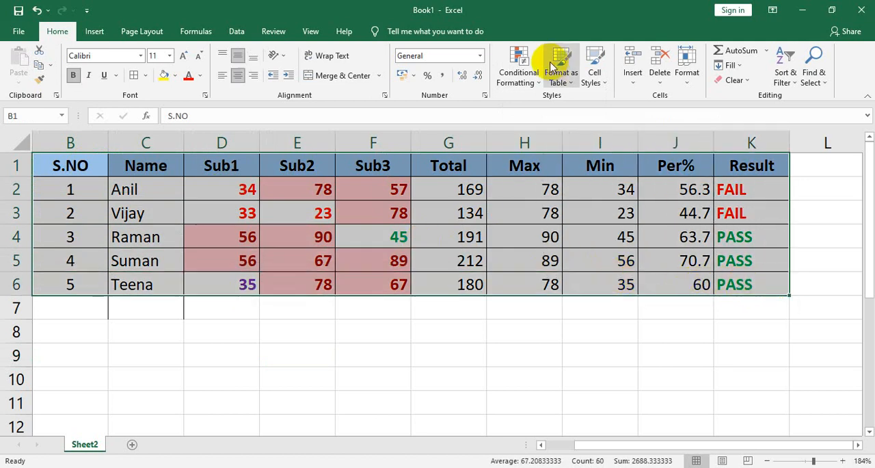
click(528, 77)
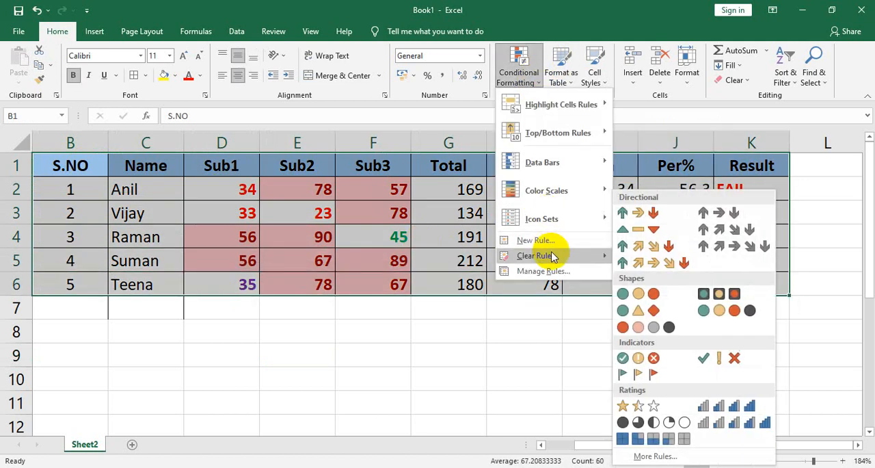
mouse_move(554, 257)
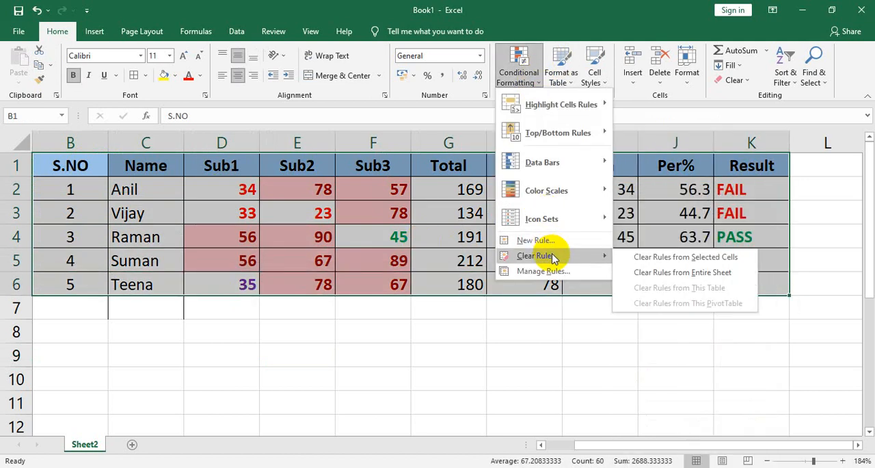
click(637, 259)
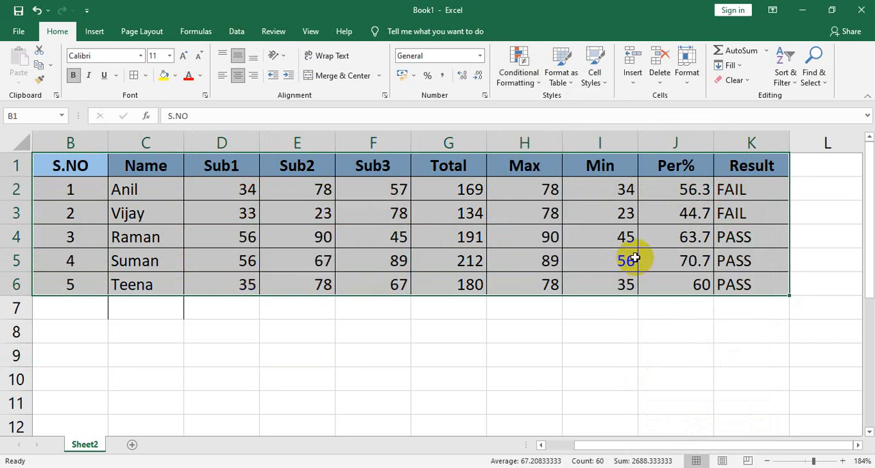
click(510, 251)
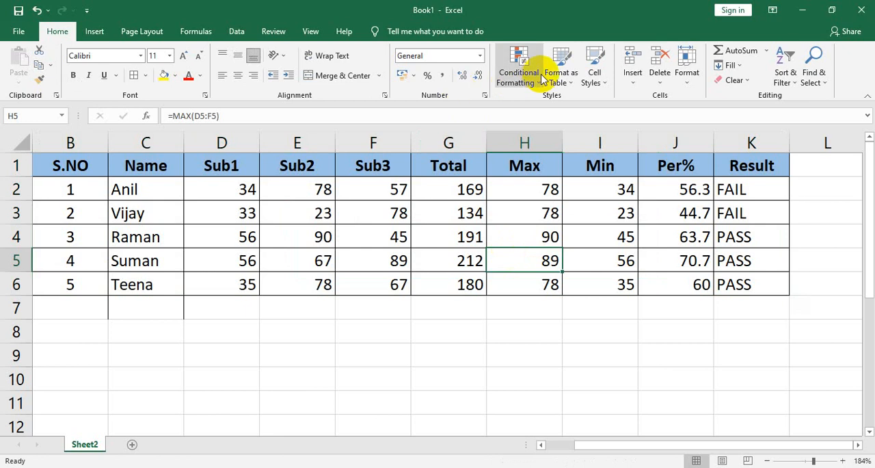
click(514, 70)
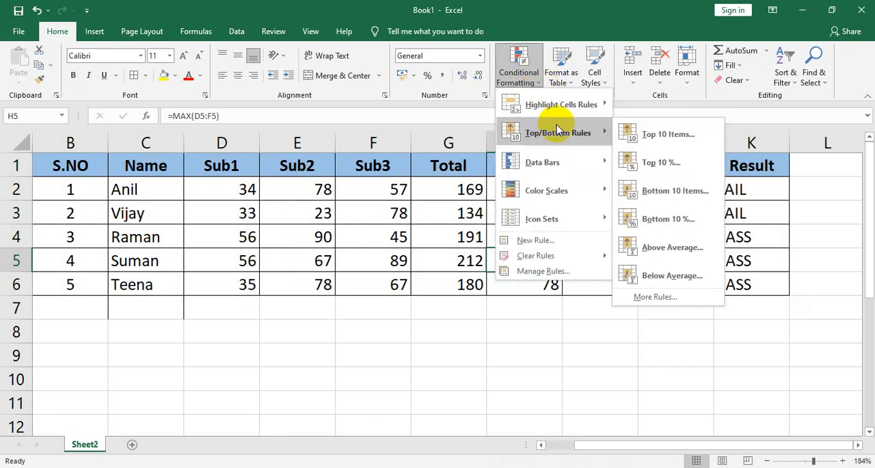
mouse_move(546, 174)
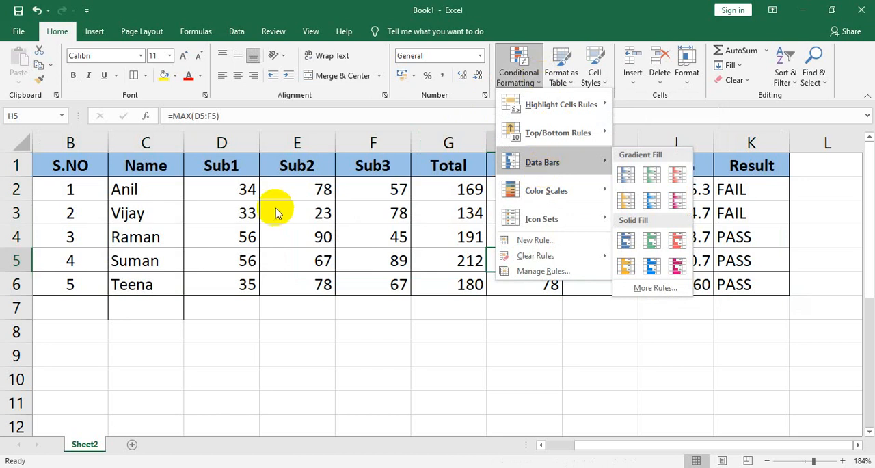
click(226, 194)
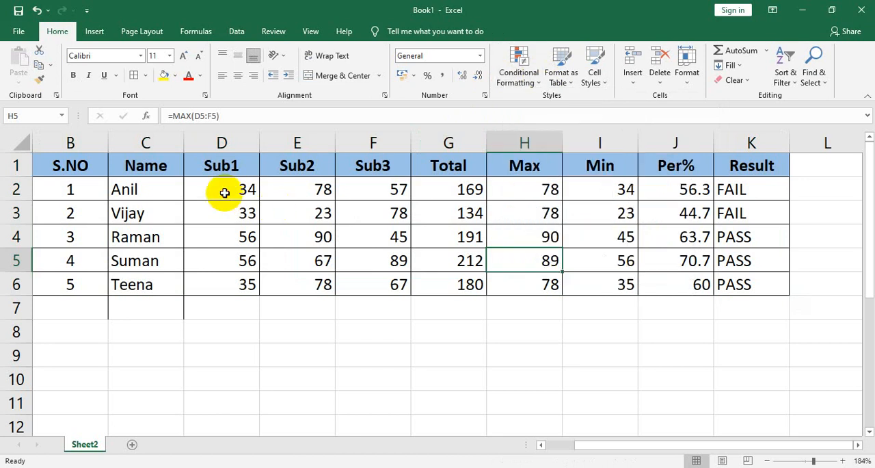
Step: Apply green solid fill data bars to the marks in D2:F6 and inspect the bars in D2 and D3
click(227, 194)
drag(230, 195, 375, 284)
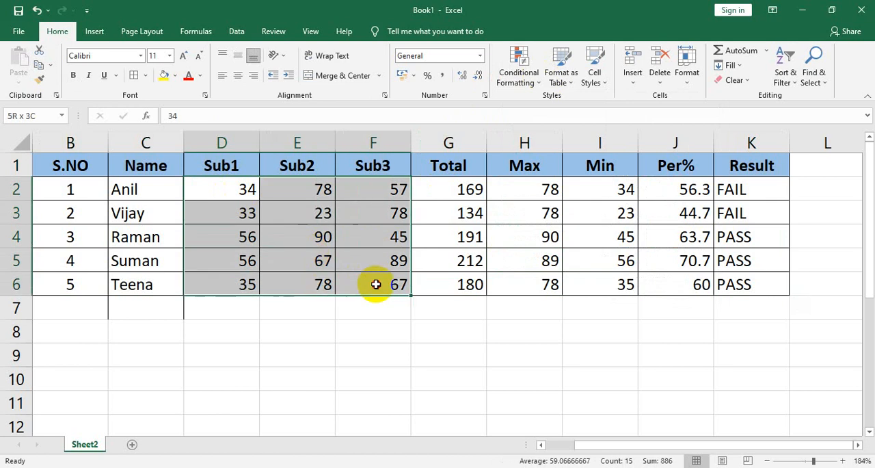
click(527, 88)
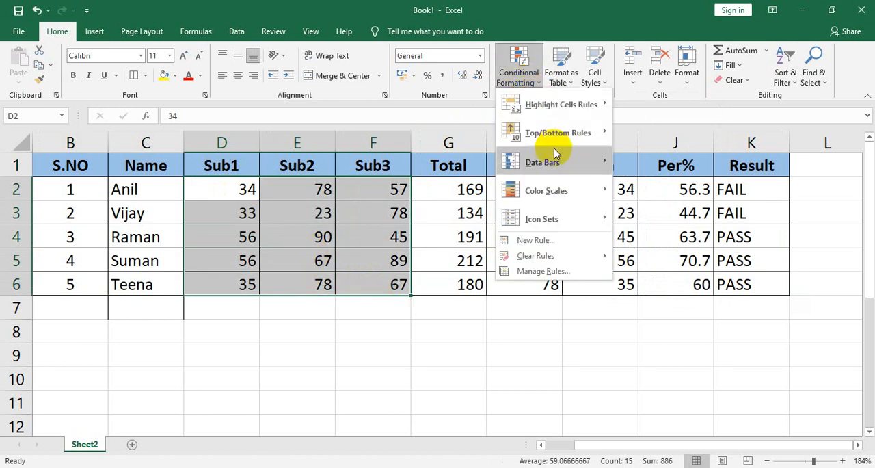
mouse_move(555, 153)
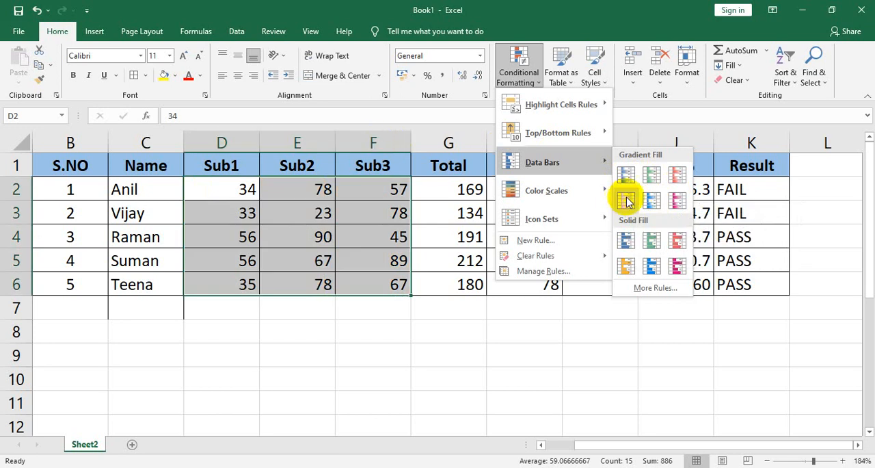
click(652, 237)
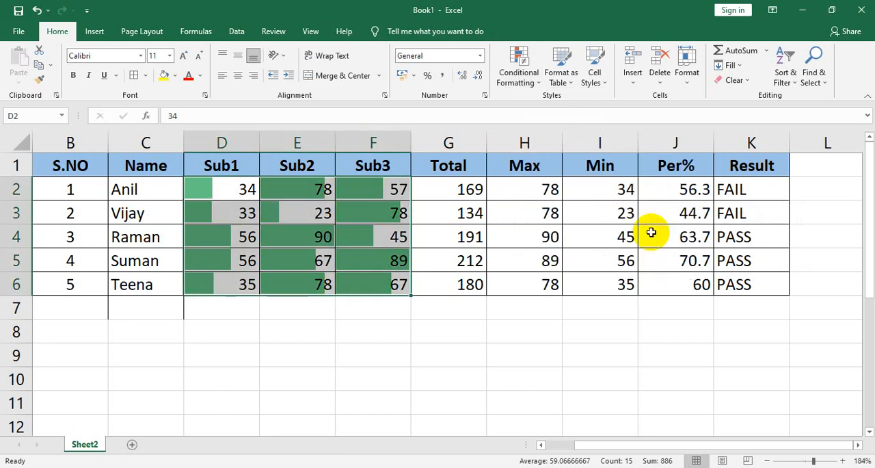
click(453, 250)
click(240, 190)
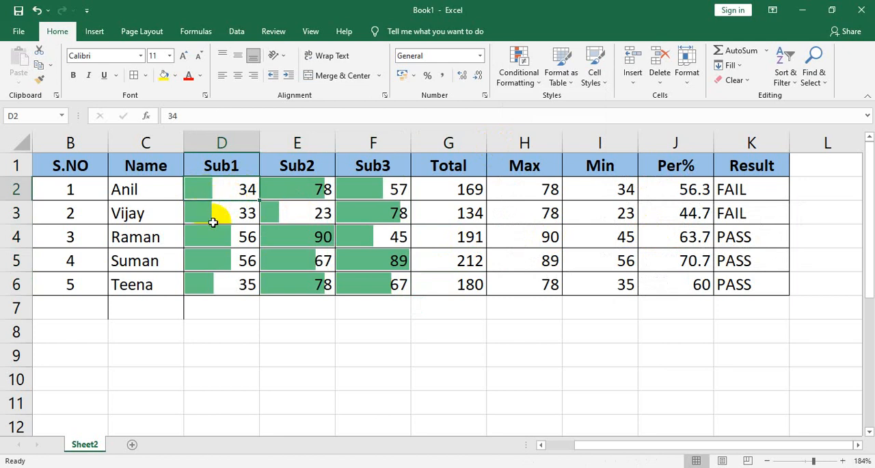
click(222, 214)
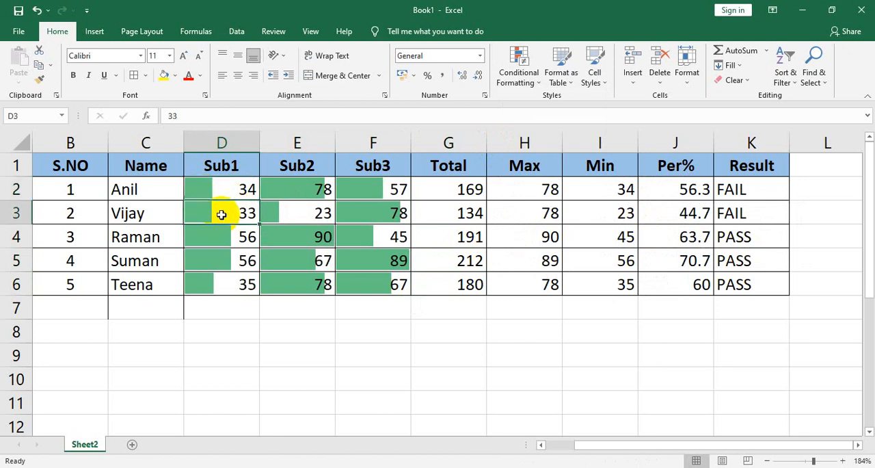
click(217, 190)
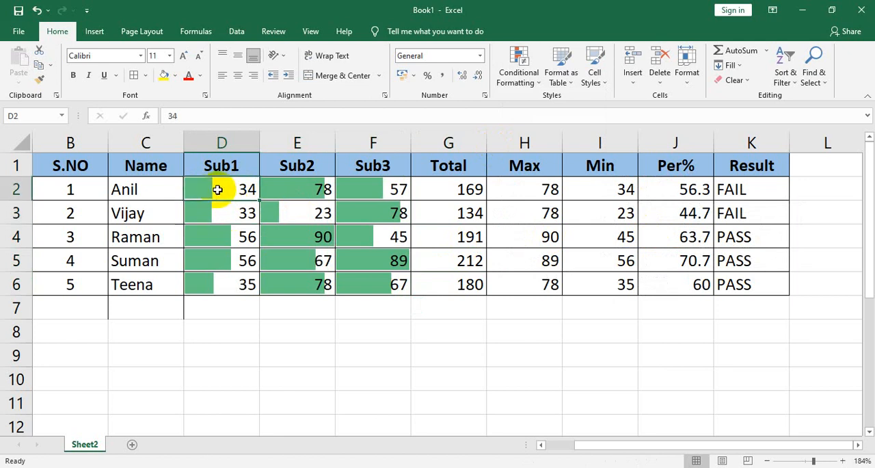
Step: Clear the data bar rules from the marks in D2:F6
click(292, 243)
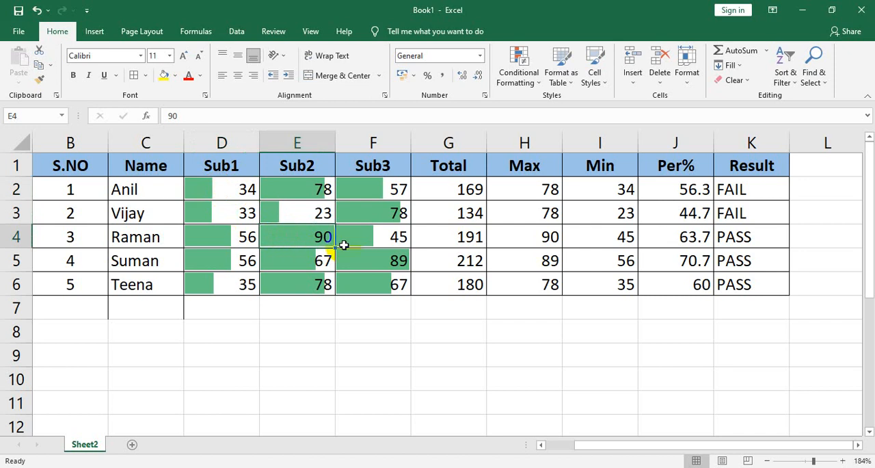
click(220, 186)
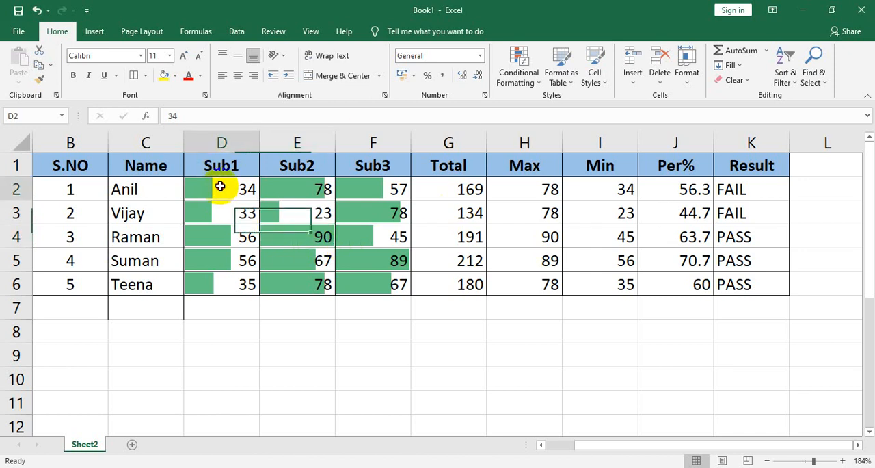
drag(220, 186, 378, 288)
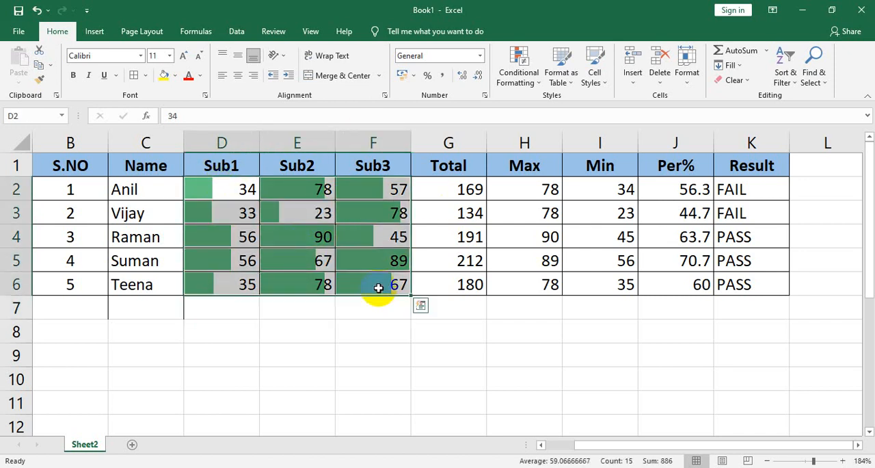
click(538, 81)
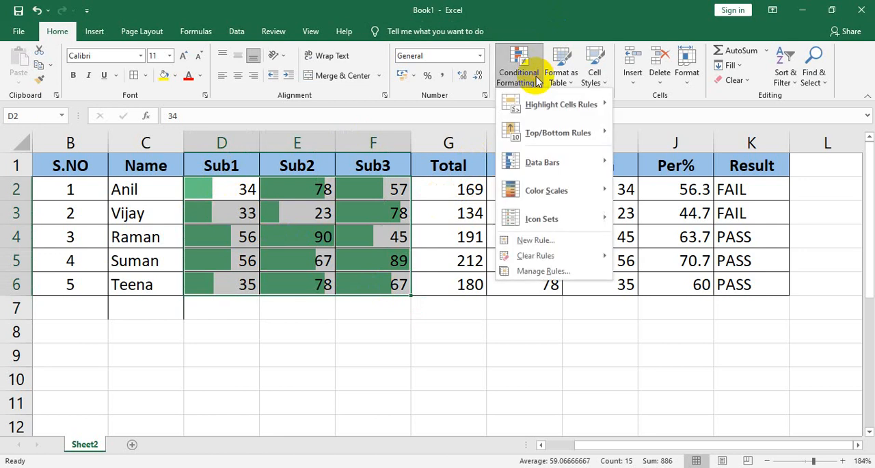
mouse_move(573, 259)
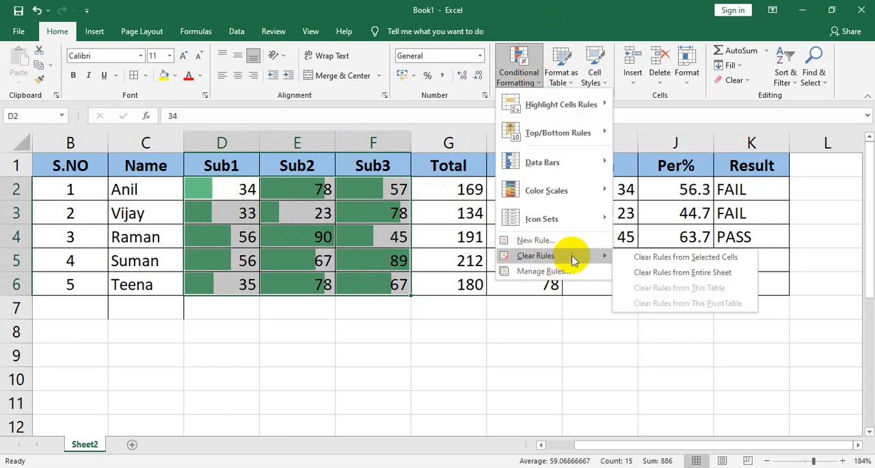
click(658, 258)
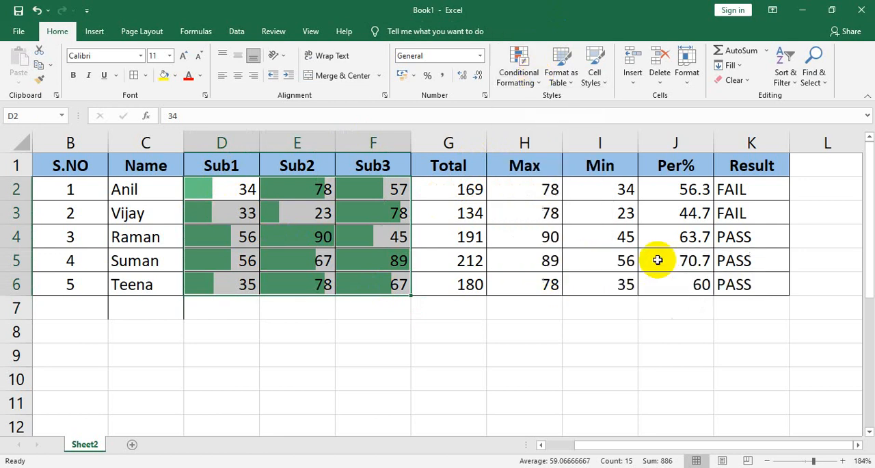
Step: Apply the Red - Yellow - Green Color Scale to the marks in D2:F6 and inspect the shading of the higher marks
click(537, 81)
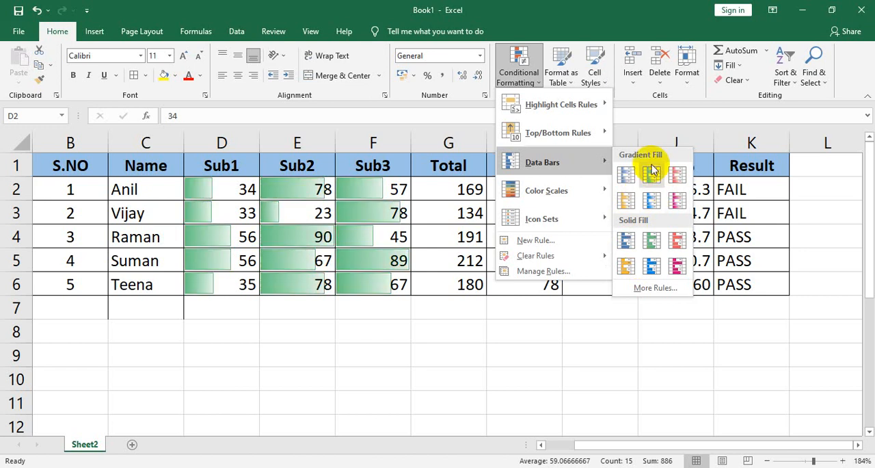
mouse_move(537, 196)
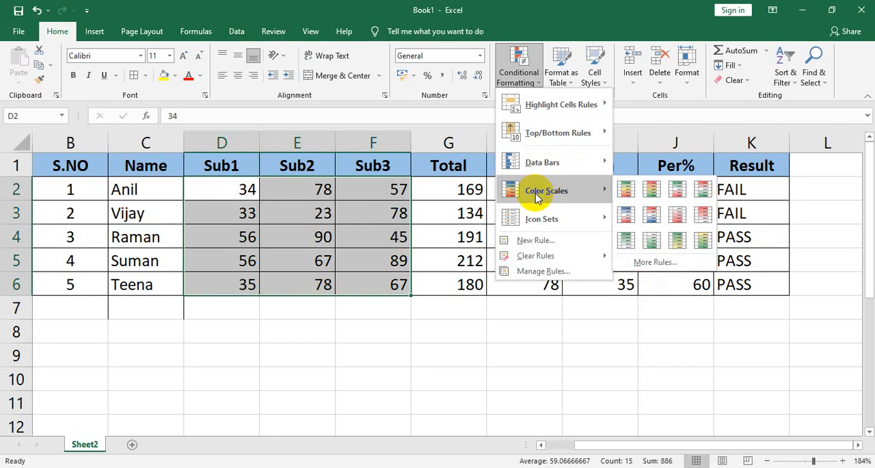
click(644, 198)
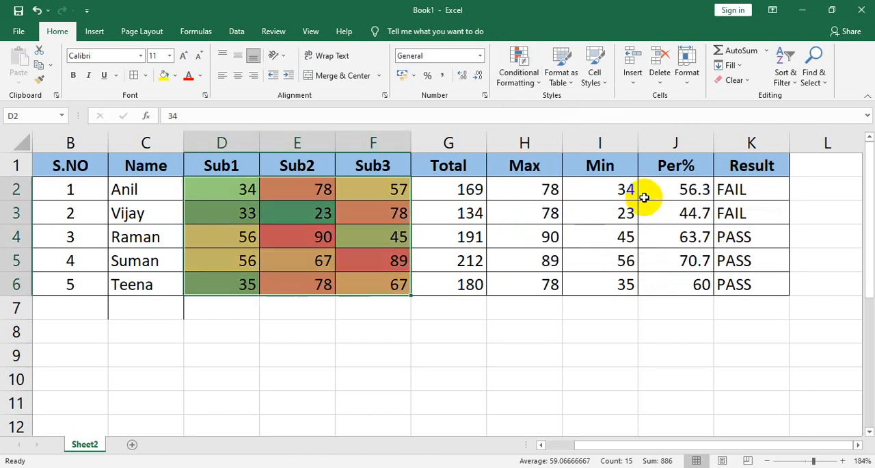
click(446, 242)
click(308, 241)
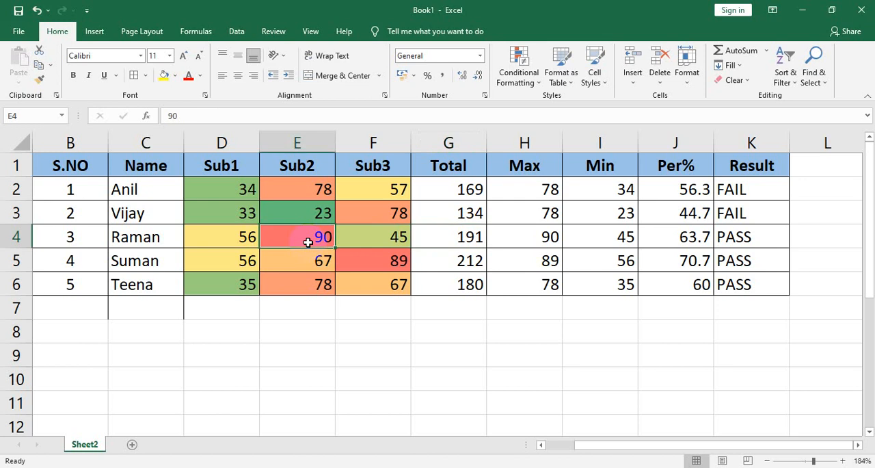
click(358, 259)
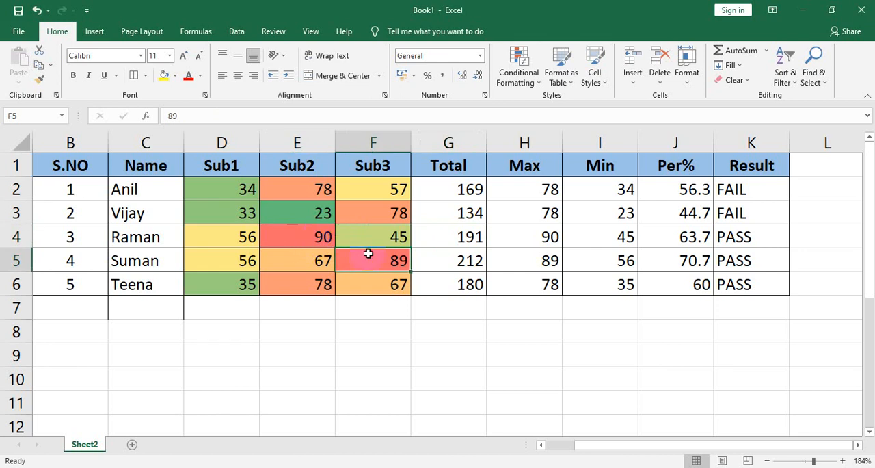
click(300, 197)
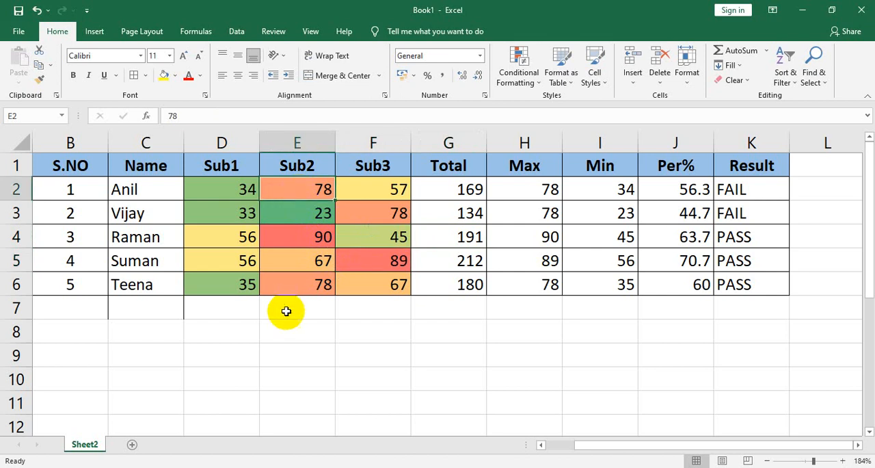
click(297, 293)
click(357, 210)
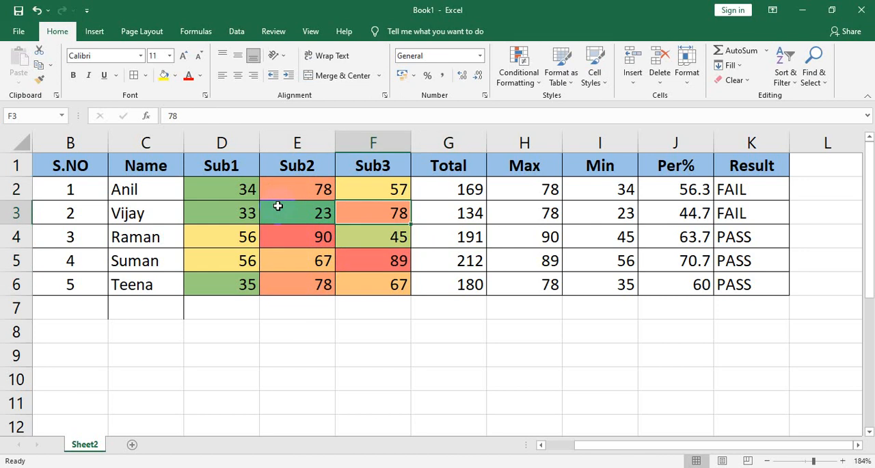
Step: Clear the color scale rule from the marks in D2:F6
drag(278, 206, 361, 288)
click(250, 192)
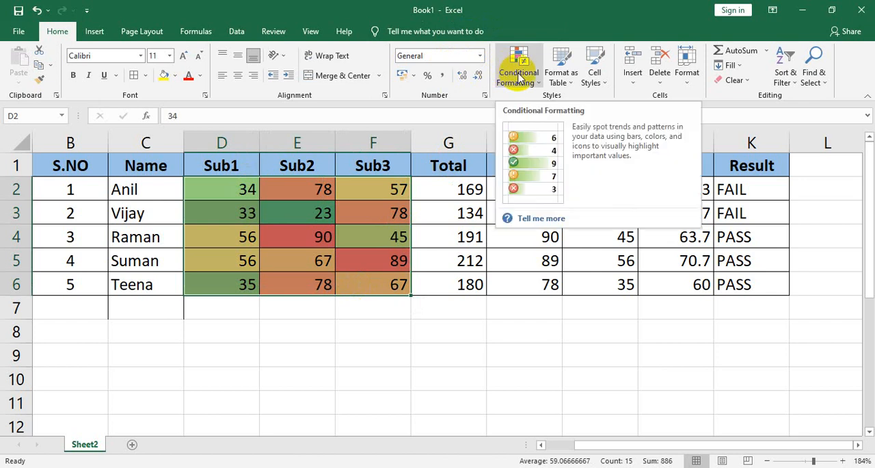
click(537, 85)
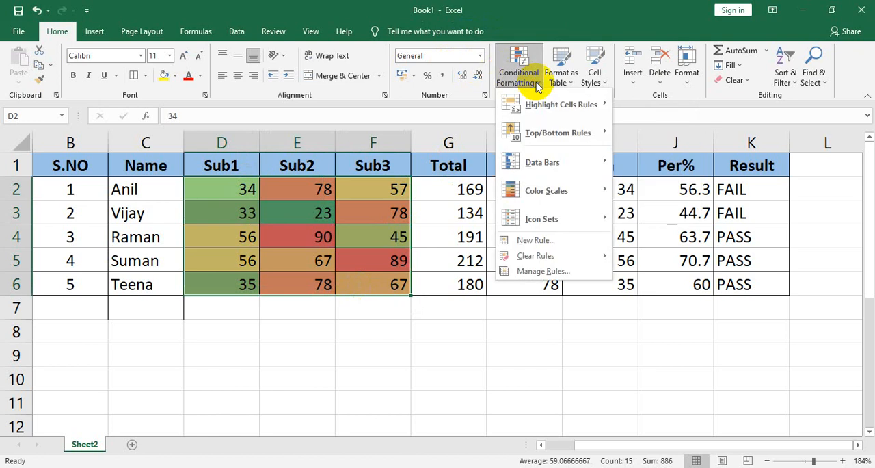
mouse_move(549, 255)
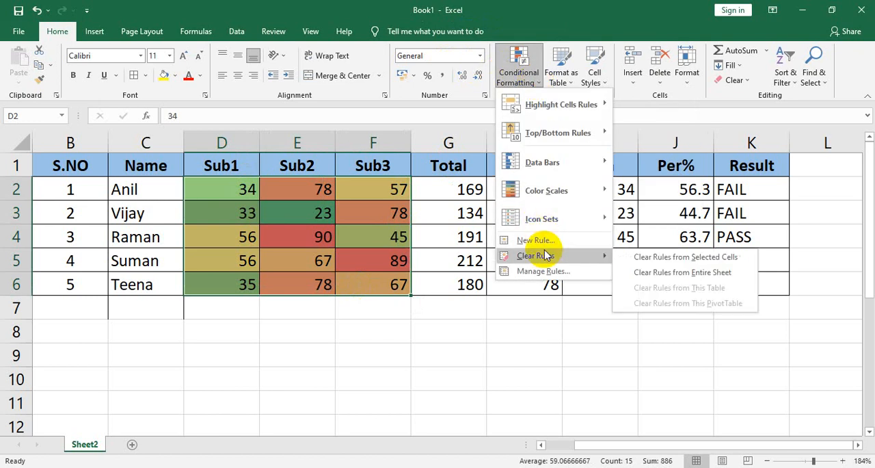
click(646, 256)
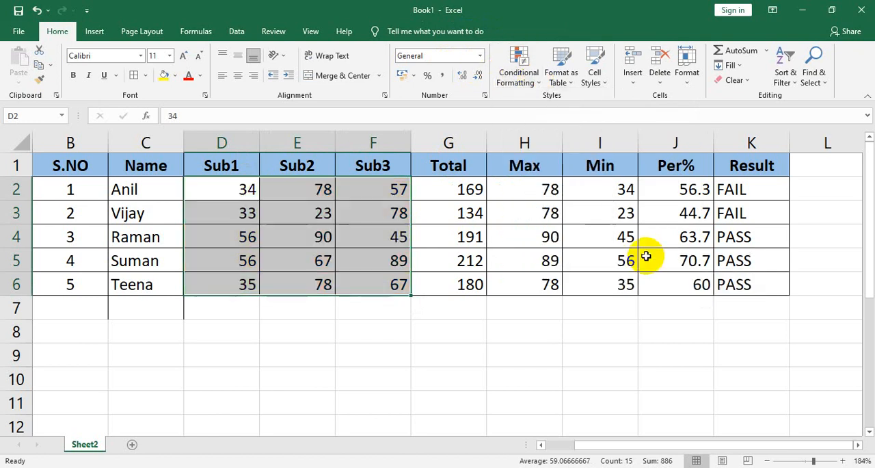
Step: Preview other color scales on the marks in D2:F6, but apply the 4 Ratings icon set to them
click(530, 87)
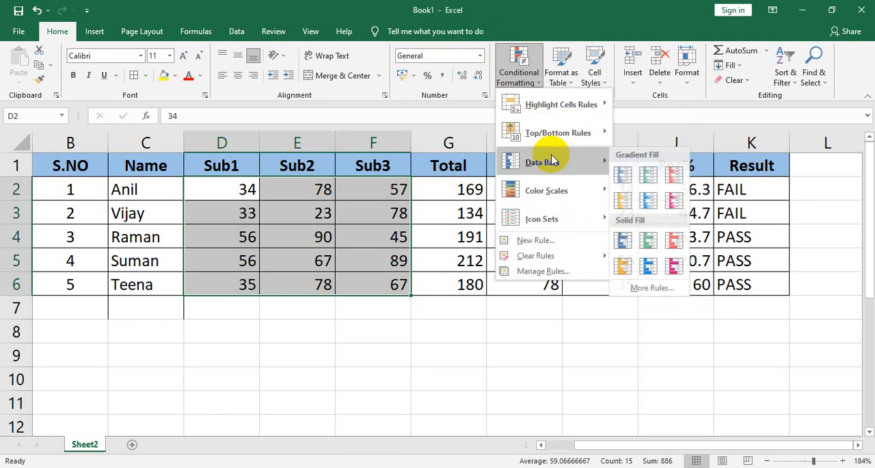
mouse_move(556, 197)
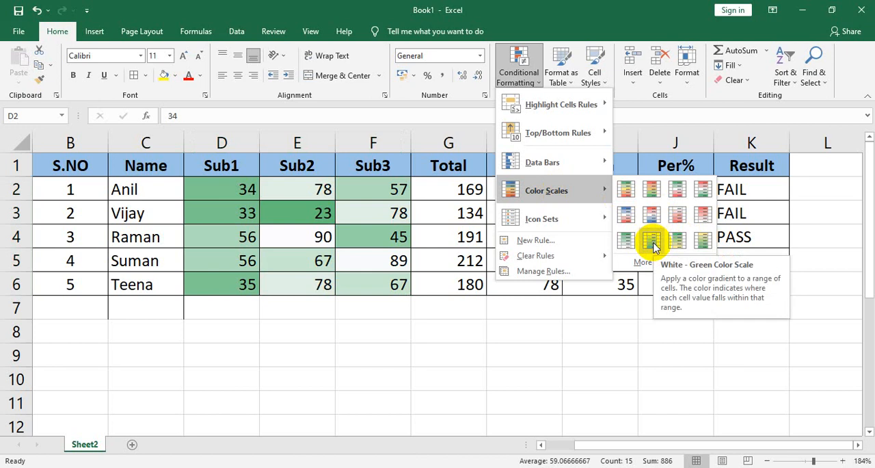
mouse_move(578, 218)
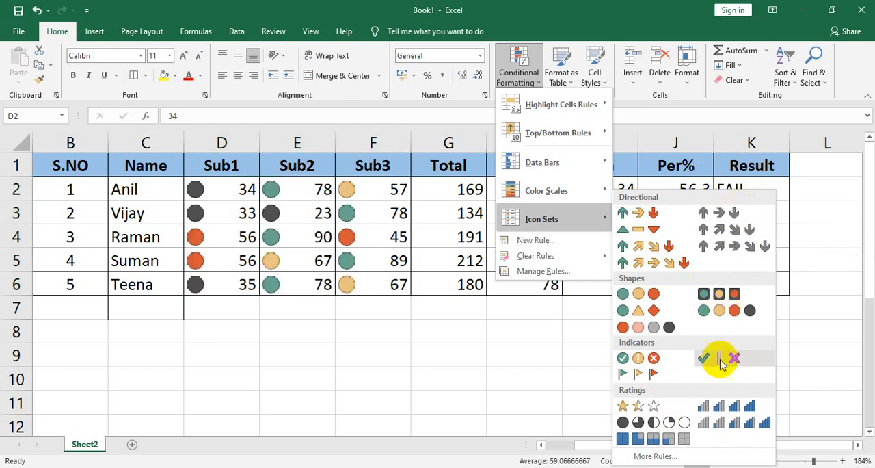
click(727, 414)
click(509, 302)
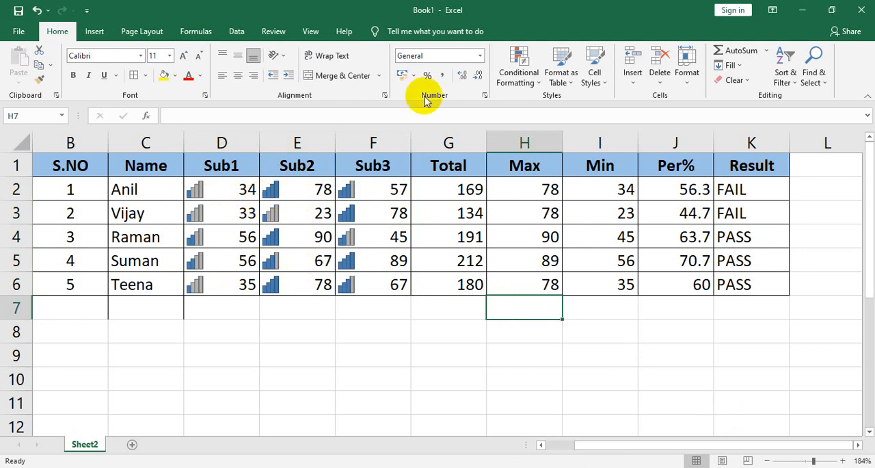
click(530, 83)
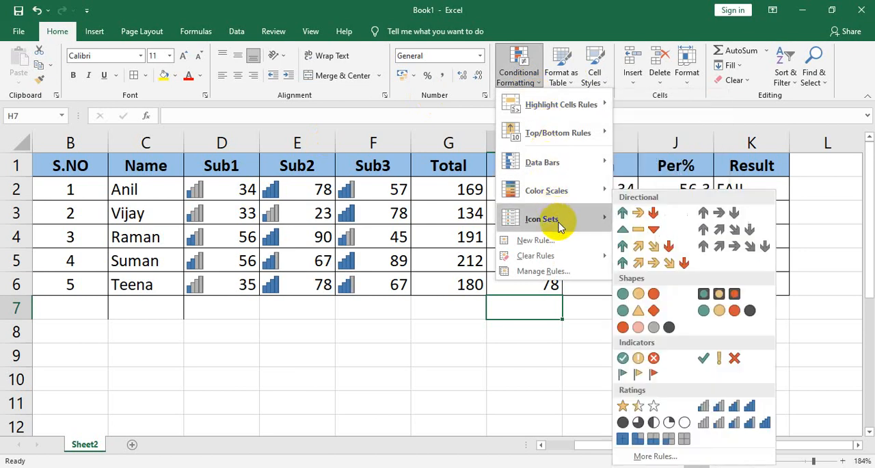
mouse_move(559, 199)
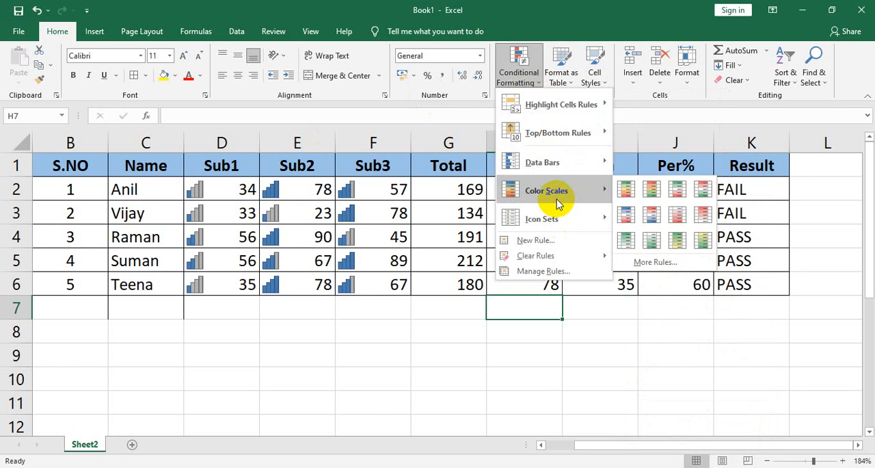
mouse_move(557, 173)
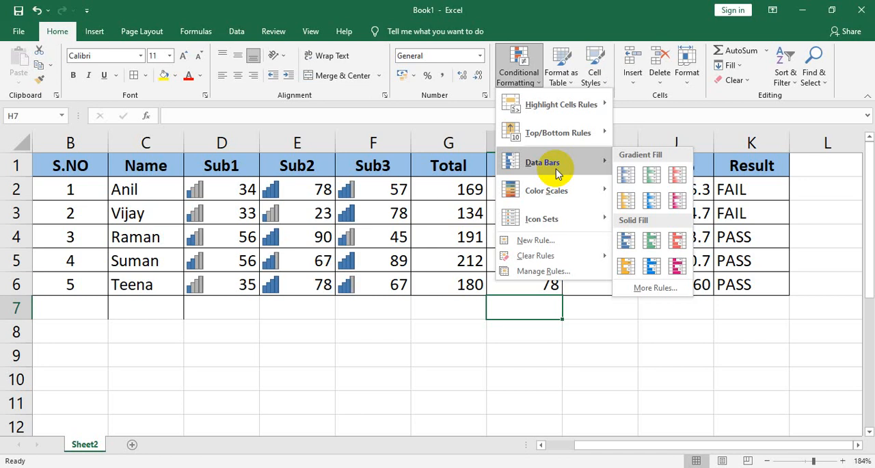
mouse_move(560, 139)
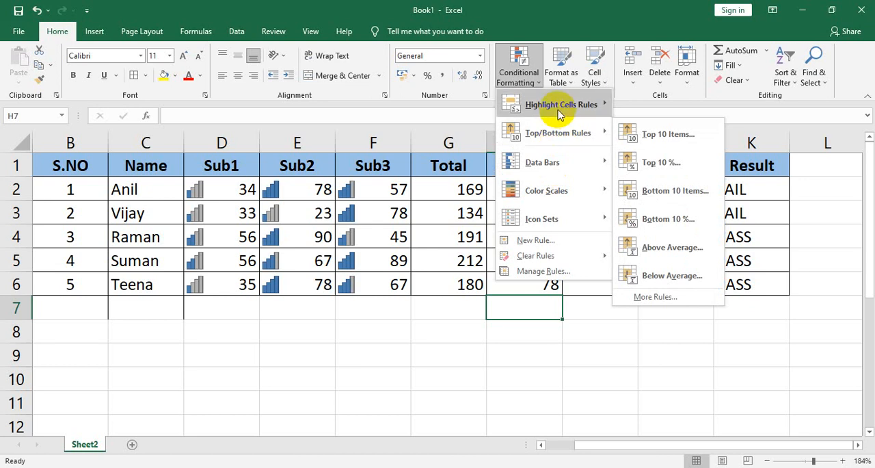
mouse_move(559, 114)
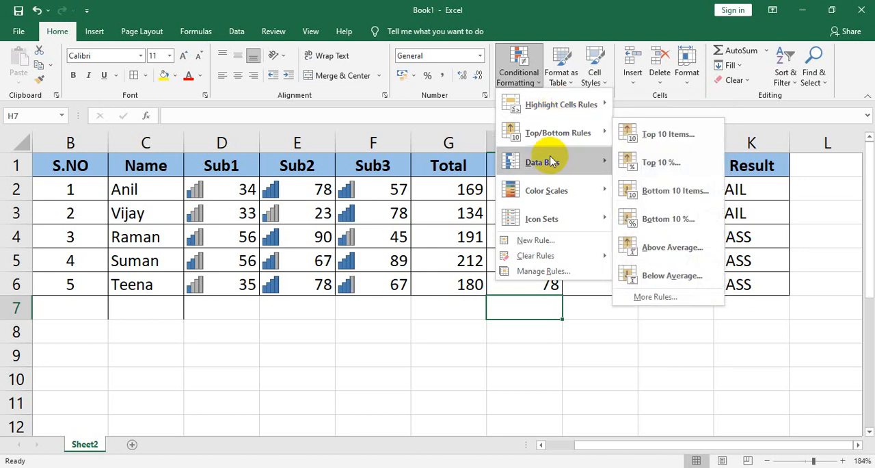
mouse_move(563, 198)
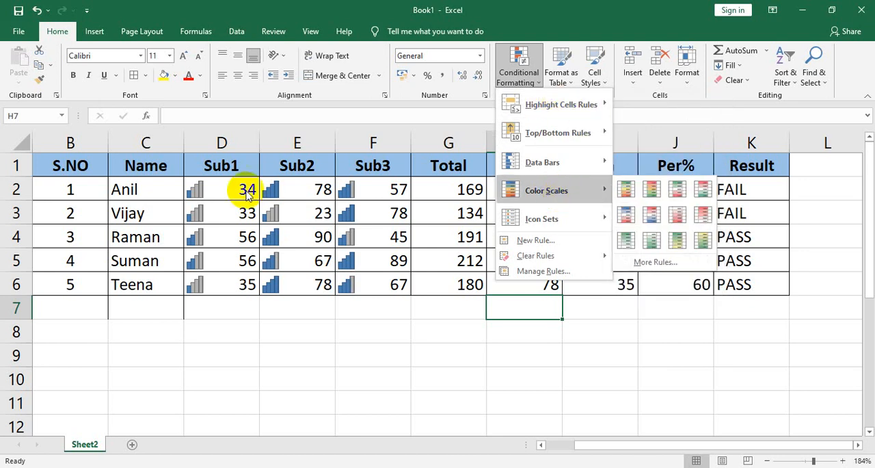
click(103, 178)
Step: Clear the conditional formatting rules from all student rows of the table, B2:K6
click(106, 184)
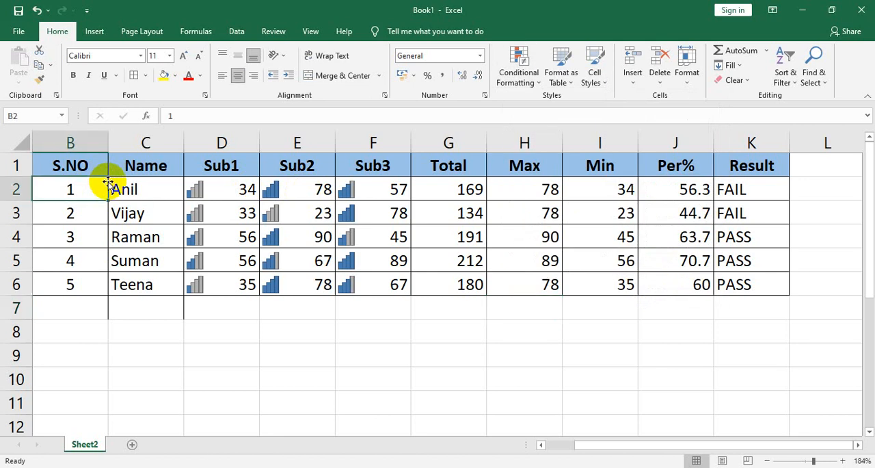
key(shift+Right)
key(shift+Right)
key(shift+Right)
key(shift+Right)
key(shift+Right)
key(shift+Right)
key(shift+Right)
key(shift+Right)
key(shift+Right)
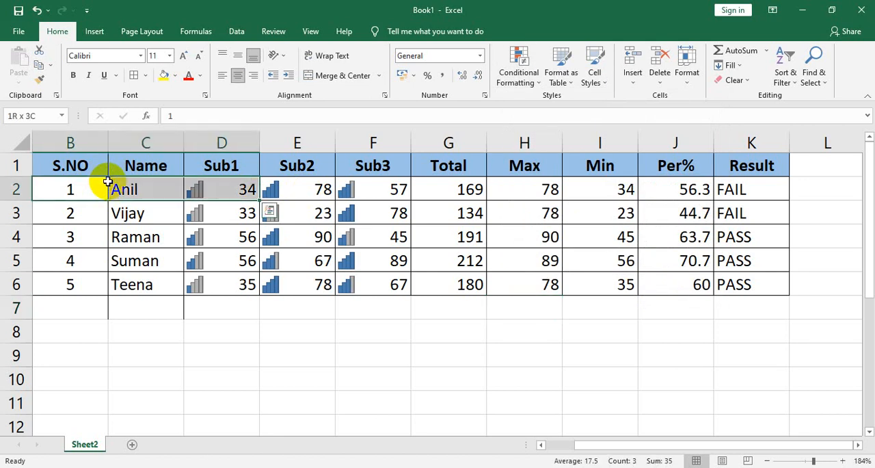
key(shift+Down)
key(shift+Down)
key(shift+Down)
key(shift+Down)
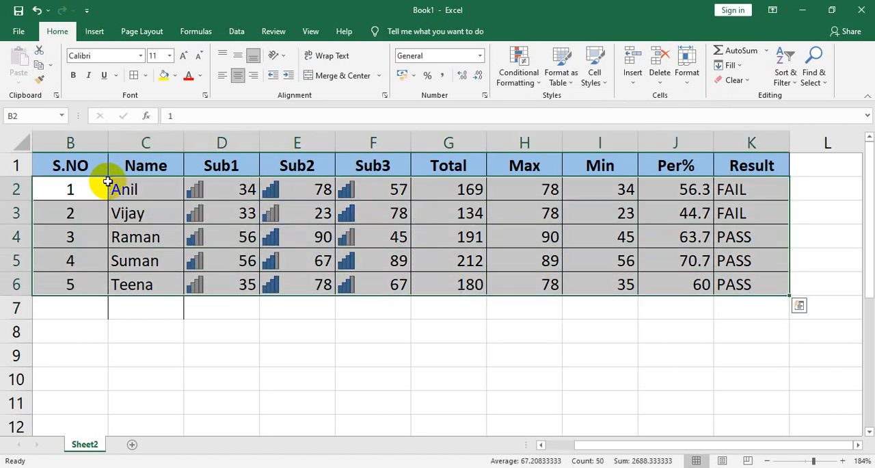
click(510, 68)
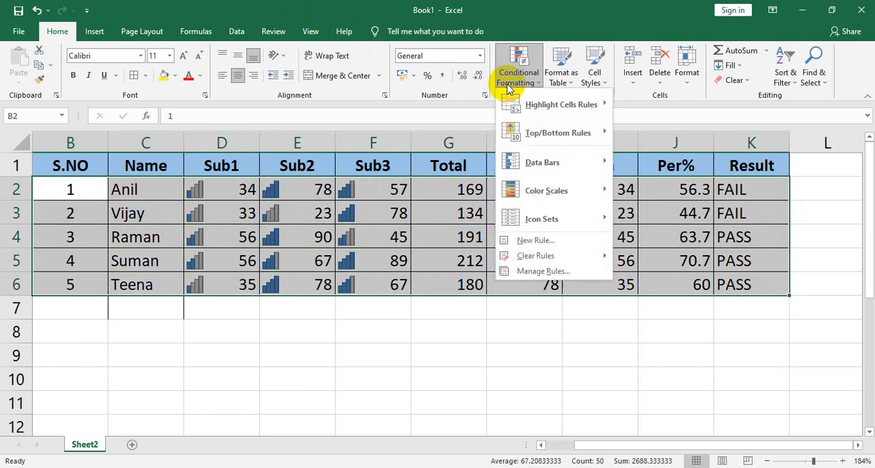
mouse_move(540, 255)
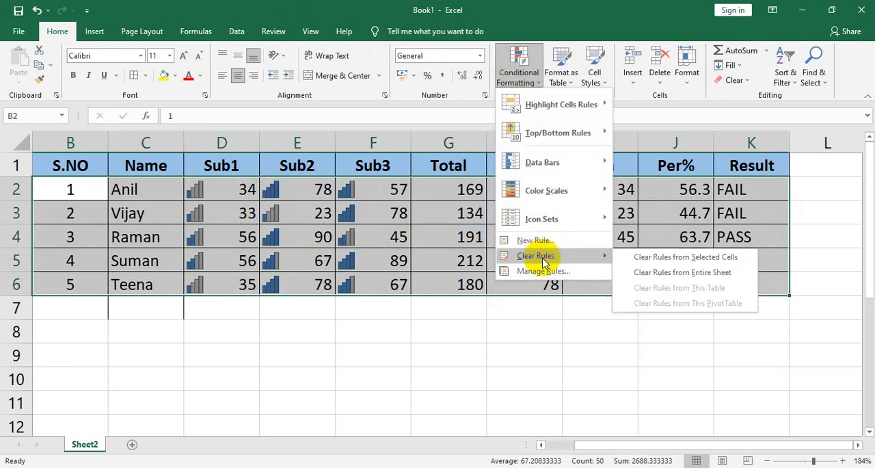
click(664, 263)
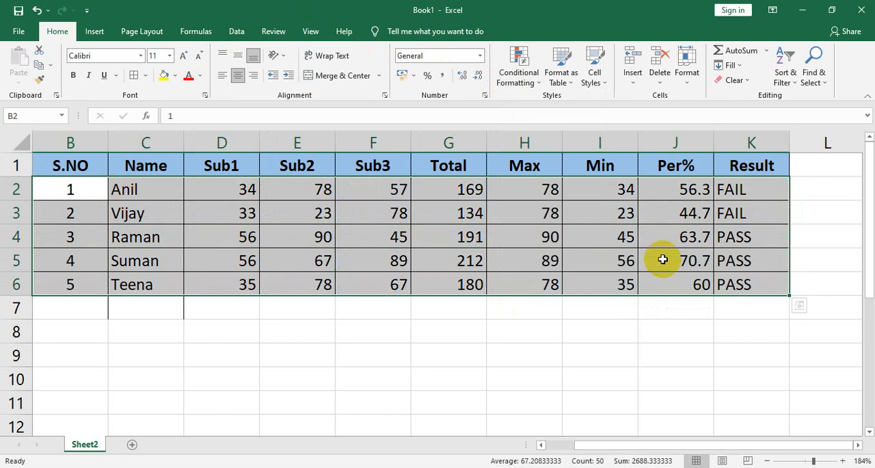
click(663, 260)
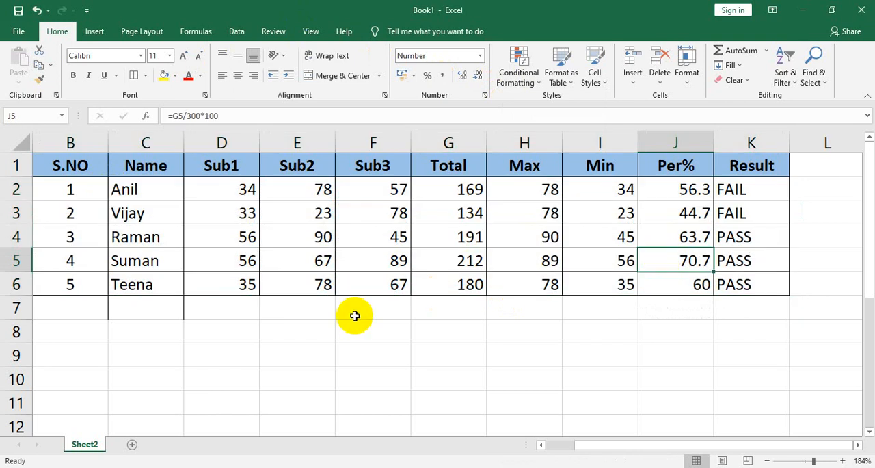